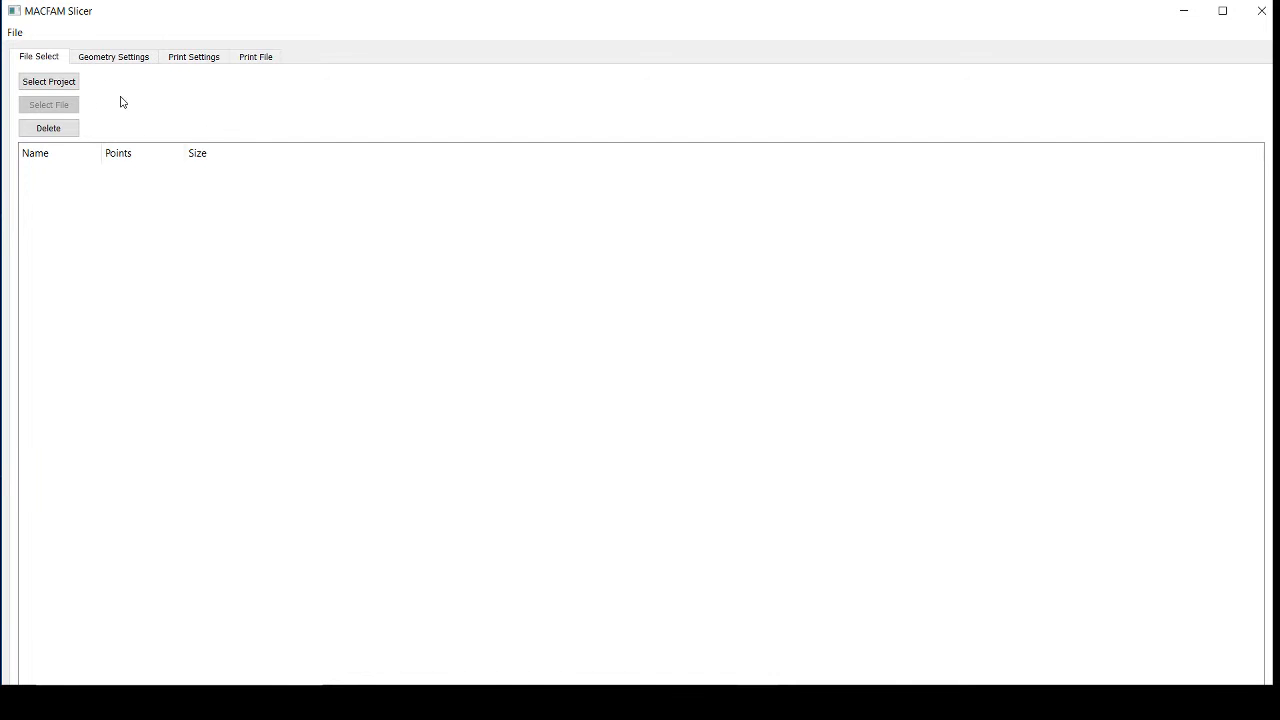
Set the "working" folder inside fat_loot as the project folder.
click(48, 82)
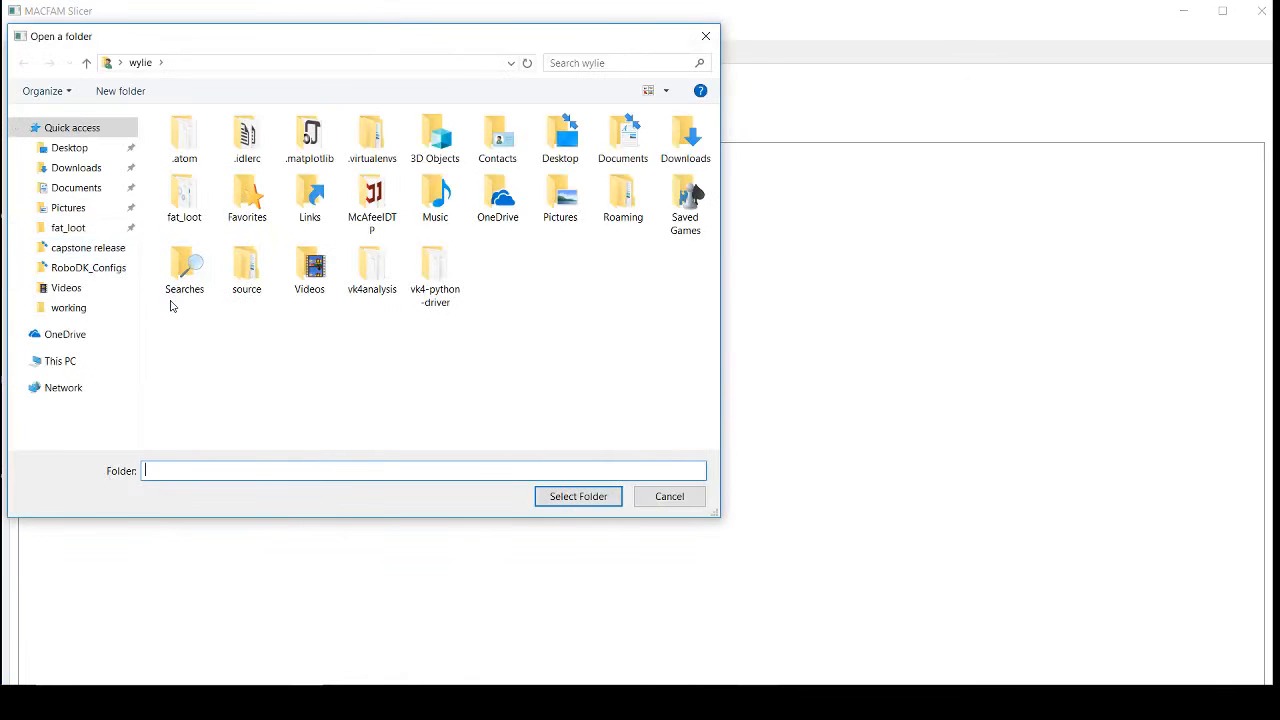
click(69, 308)
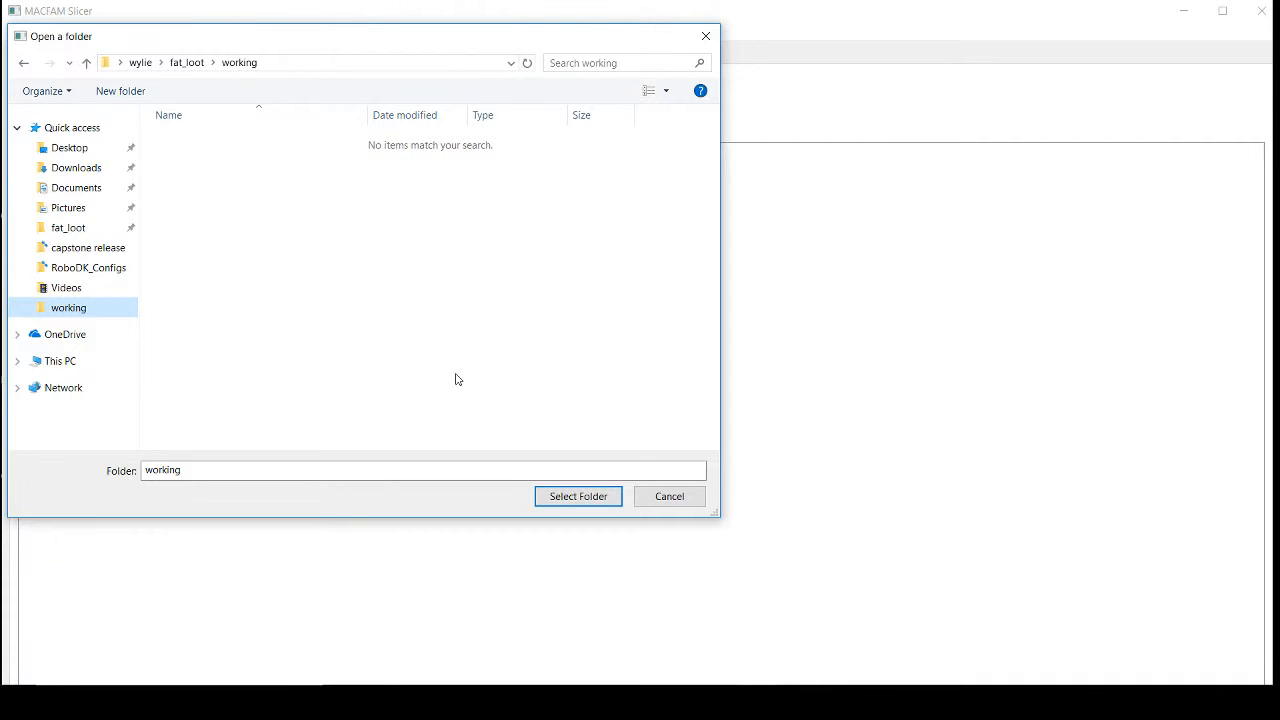
click(577, 497)
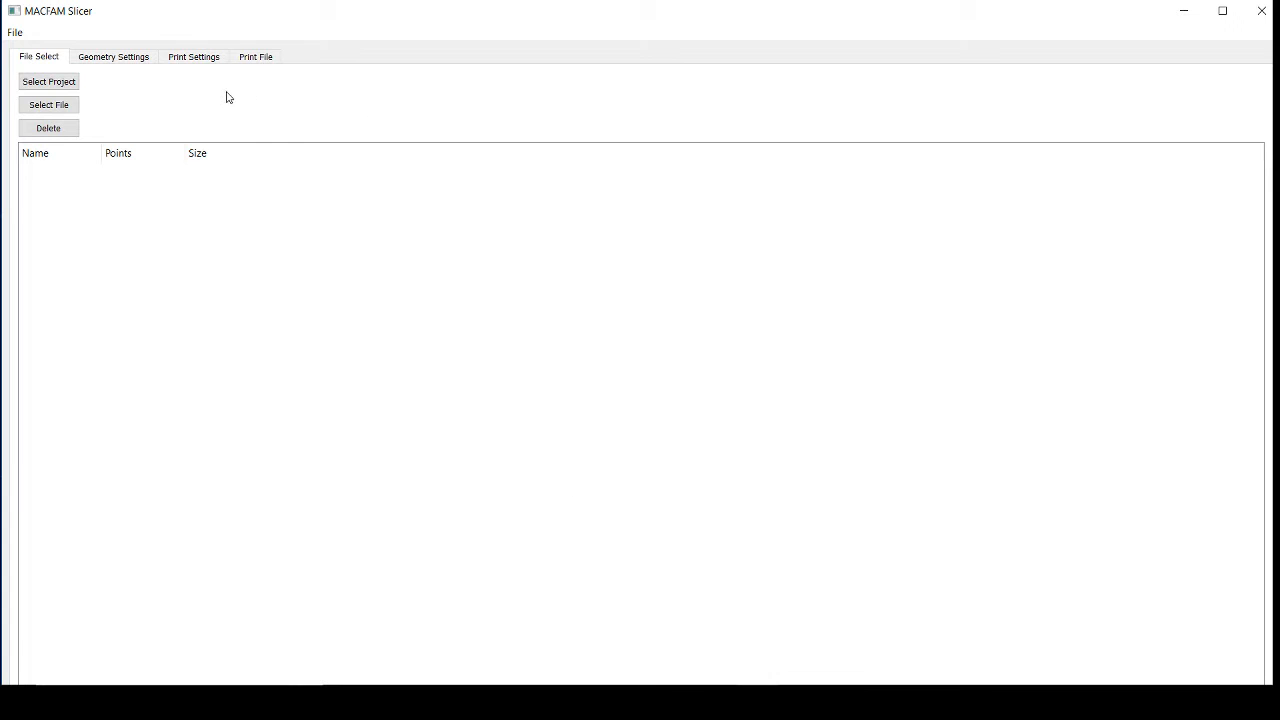
Set the component file path to original_slicer\MACFAM_Slicer3_CSCE\Parts\Demo\Demo3-IMTWavy\Lettering\Input inside the fat_loot folder.
click(72, 113)
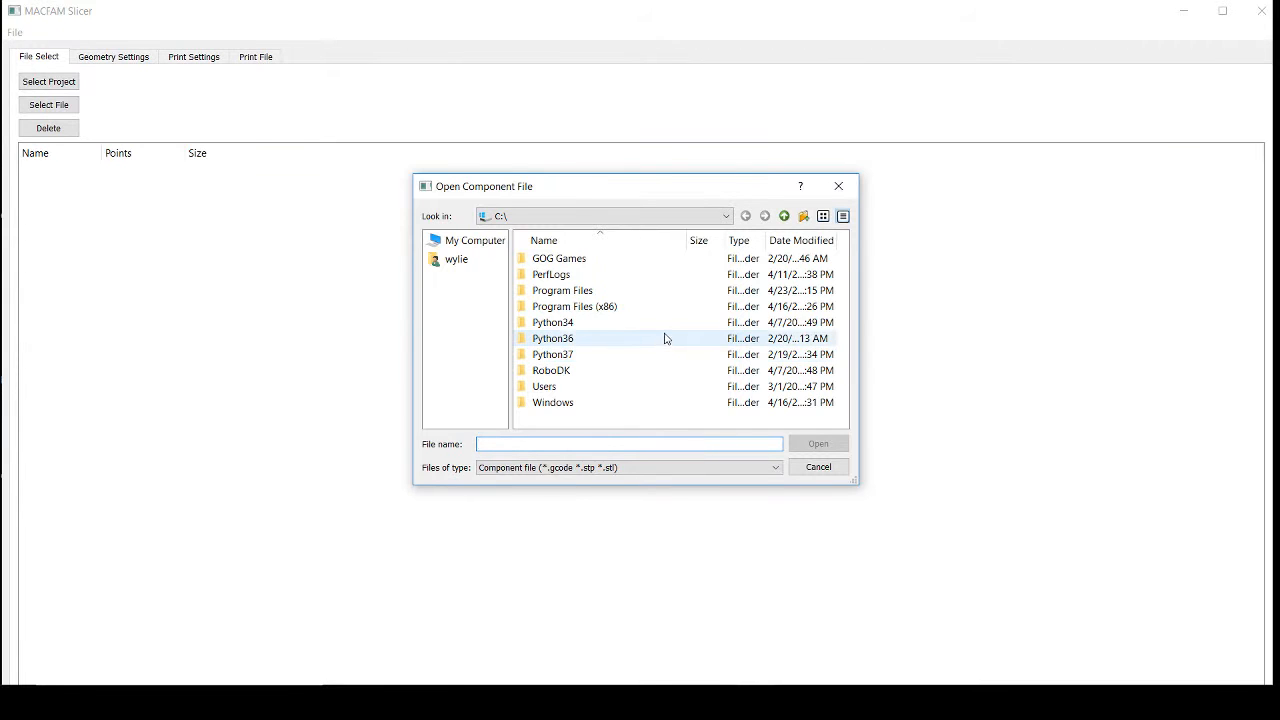
click(838, 186)
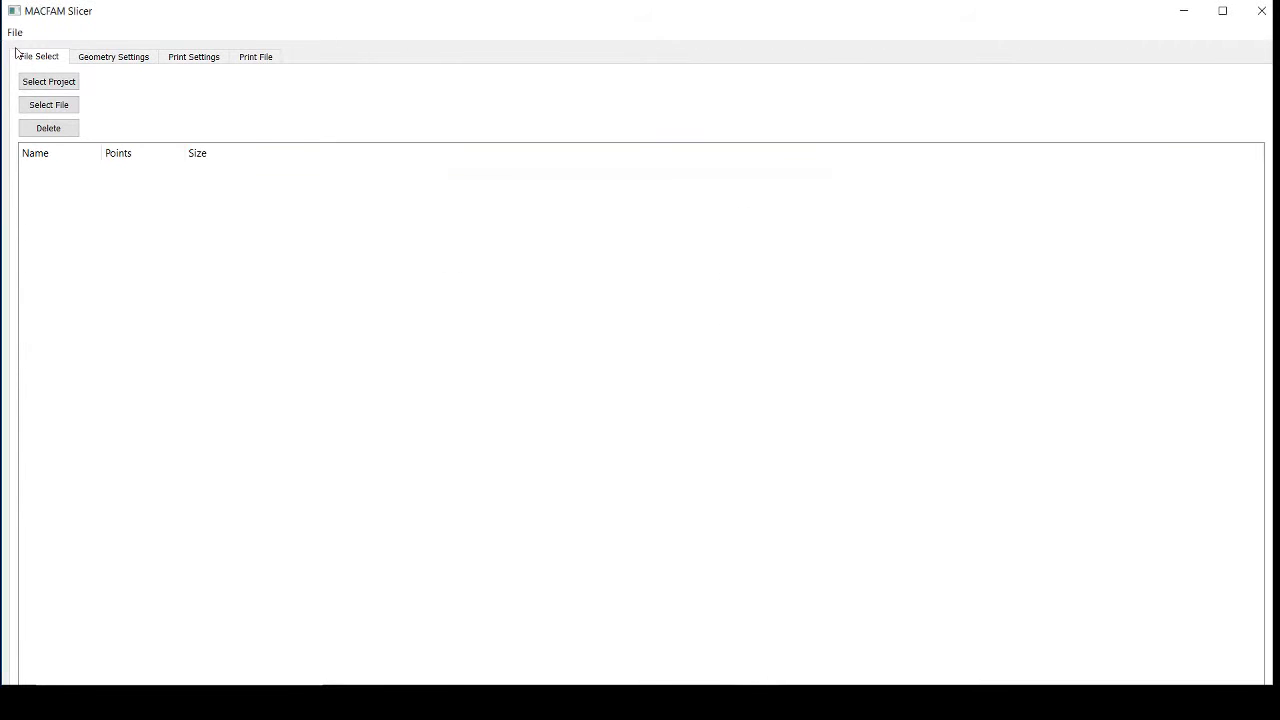
click(15, 32)
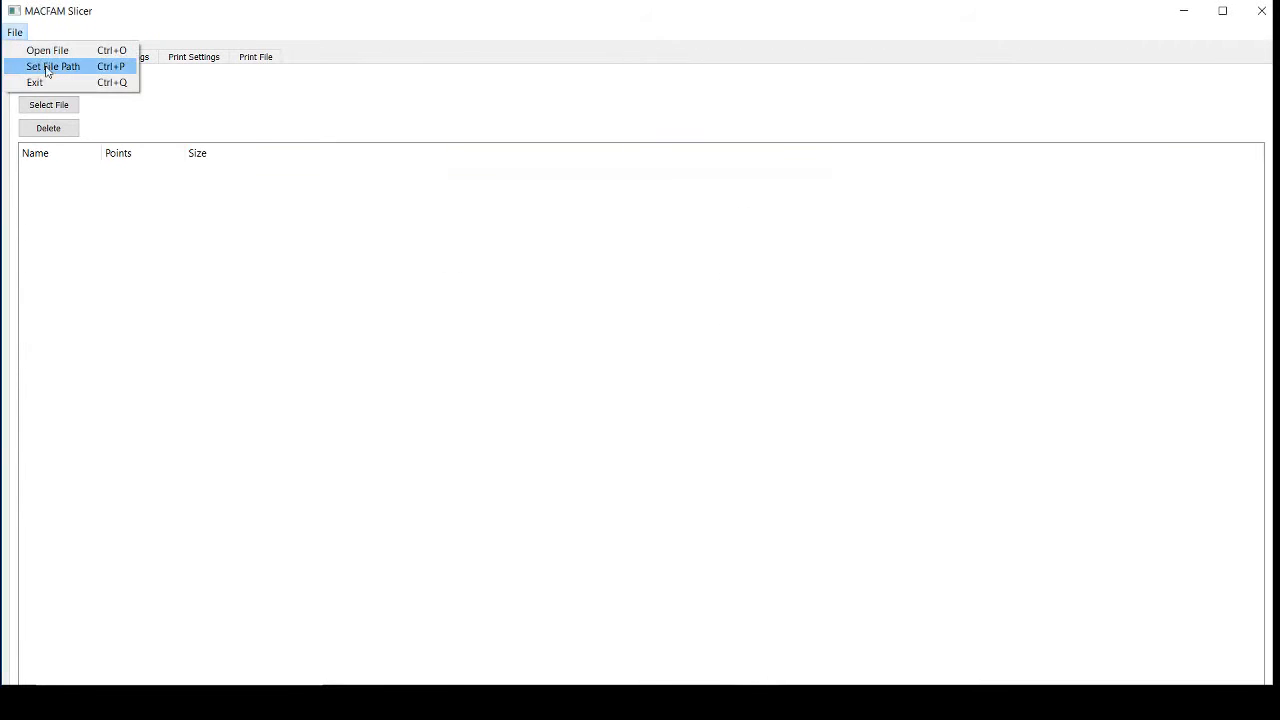
click(50, 67)
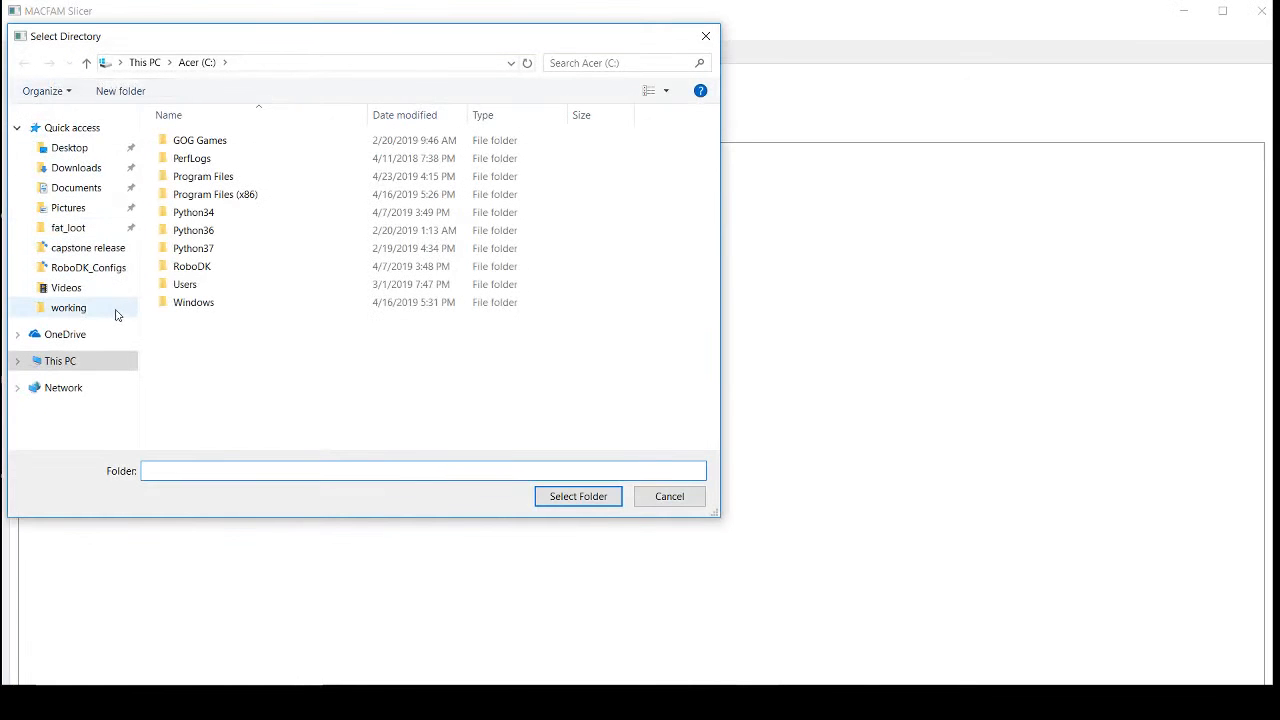
click(84, 229)
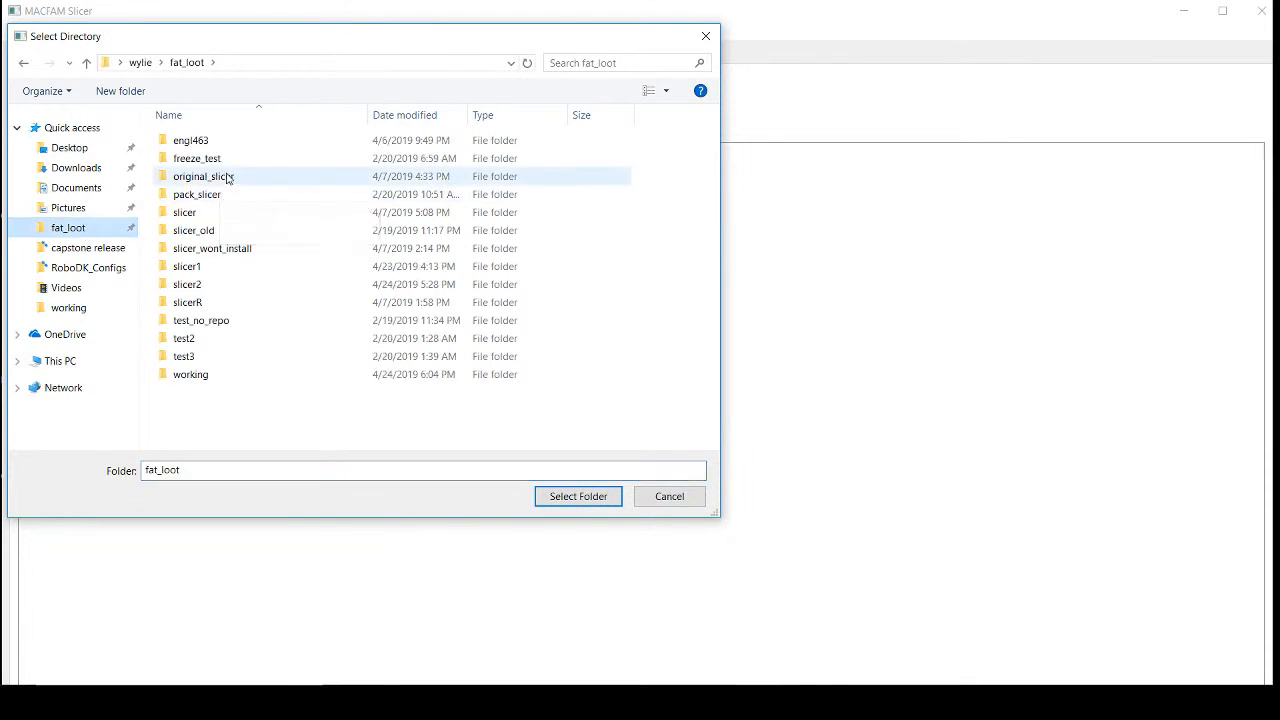
double_click(229, 176)
double_click(223, 144)
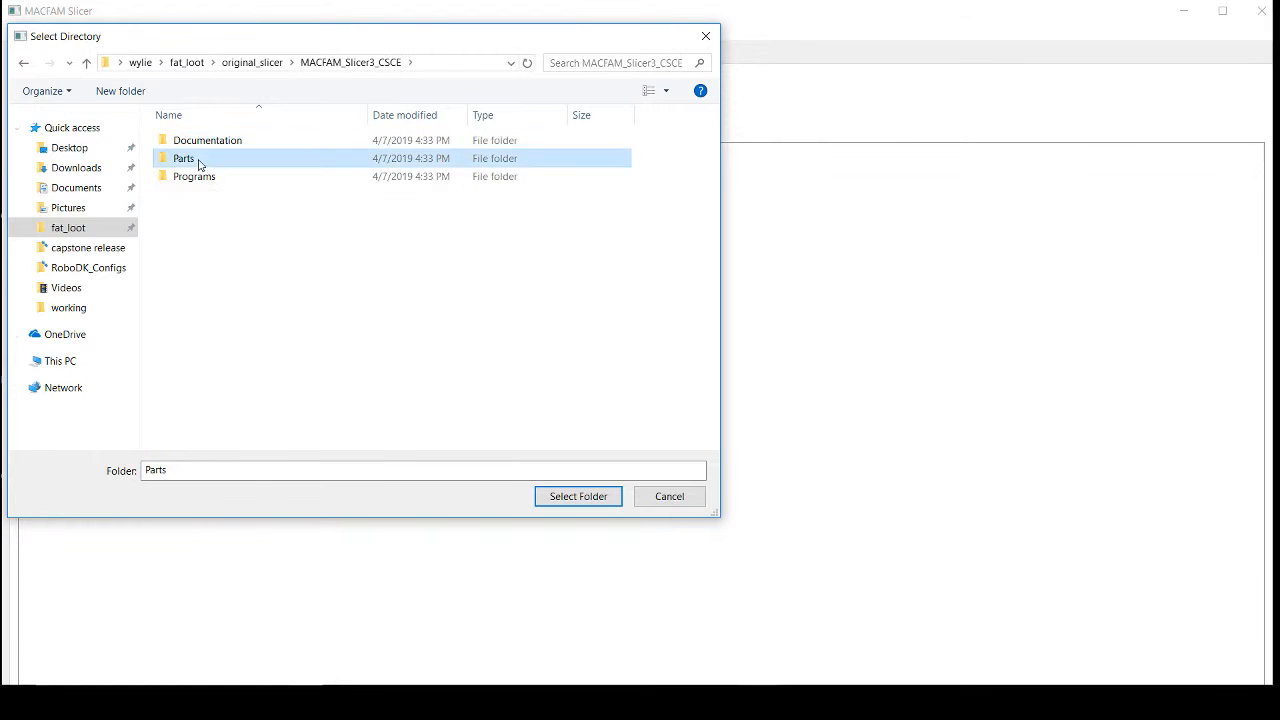
double_click(199, 162)
click(210, 164)
double_click(211, 164)
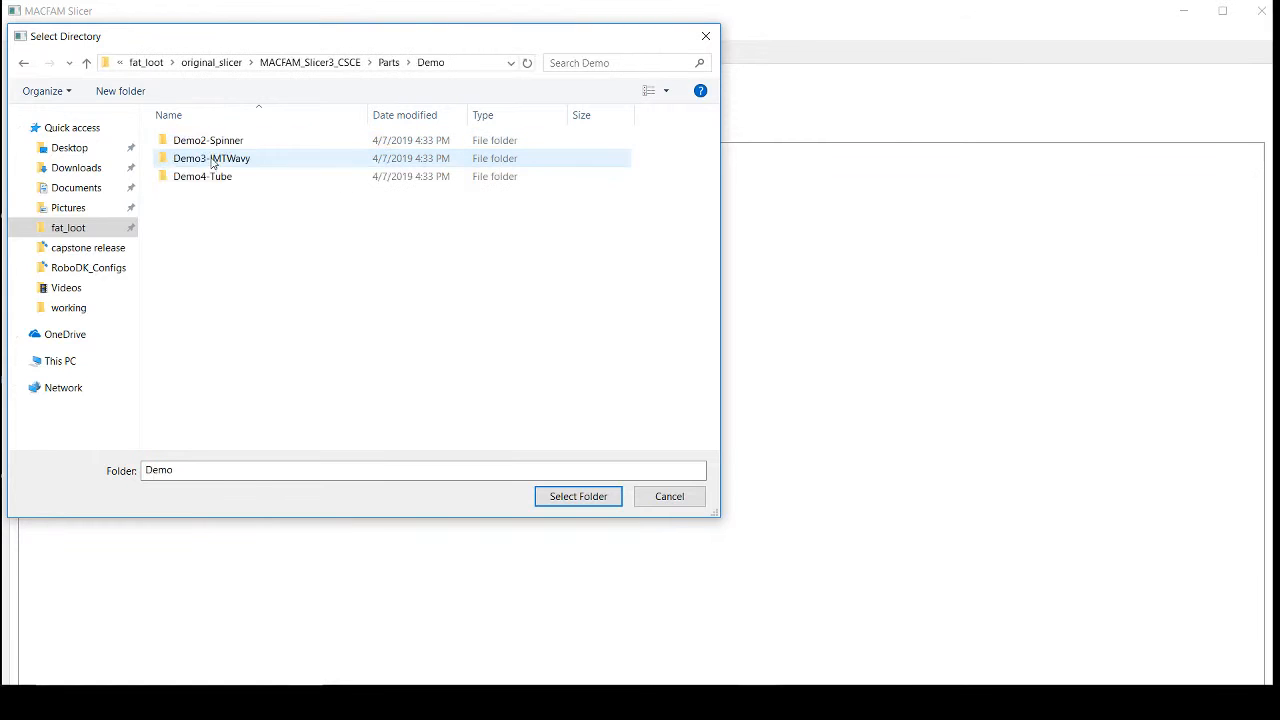
double_click(212, 158)
click(211, 158)
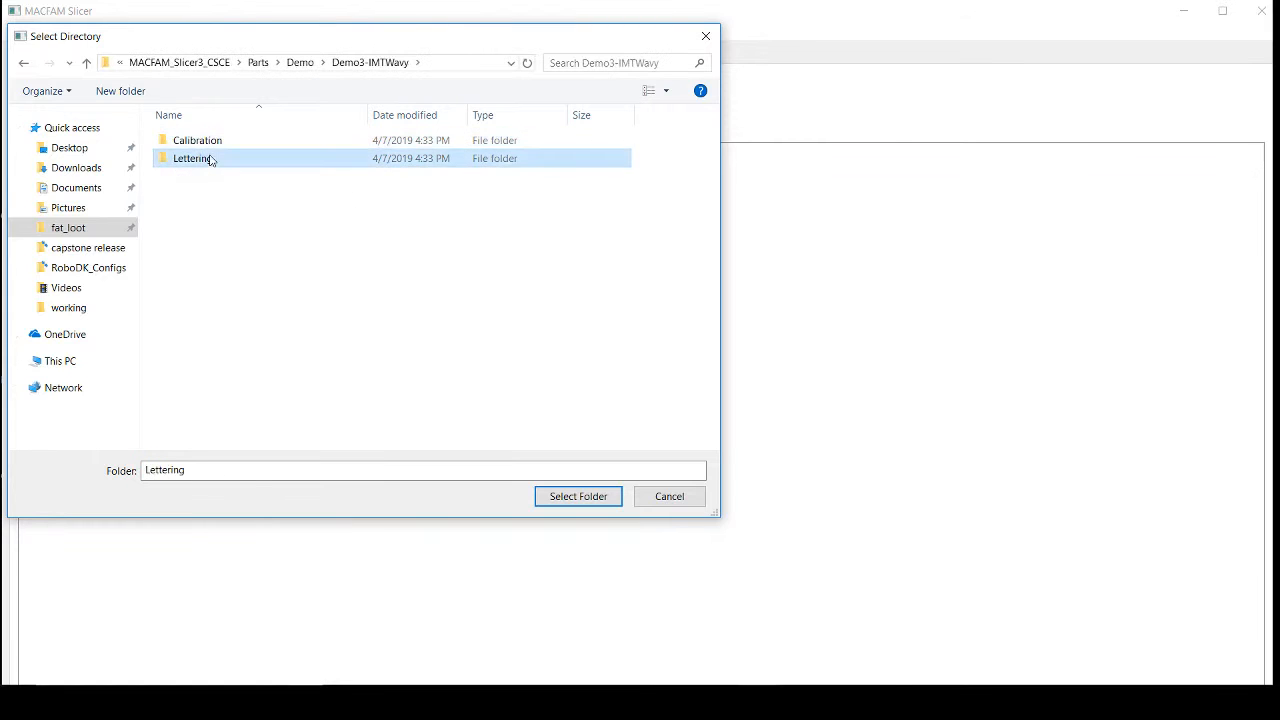
double_click(211, 158)
double_click(209, 143)
click(578, 496)
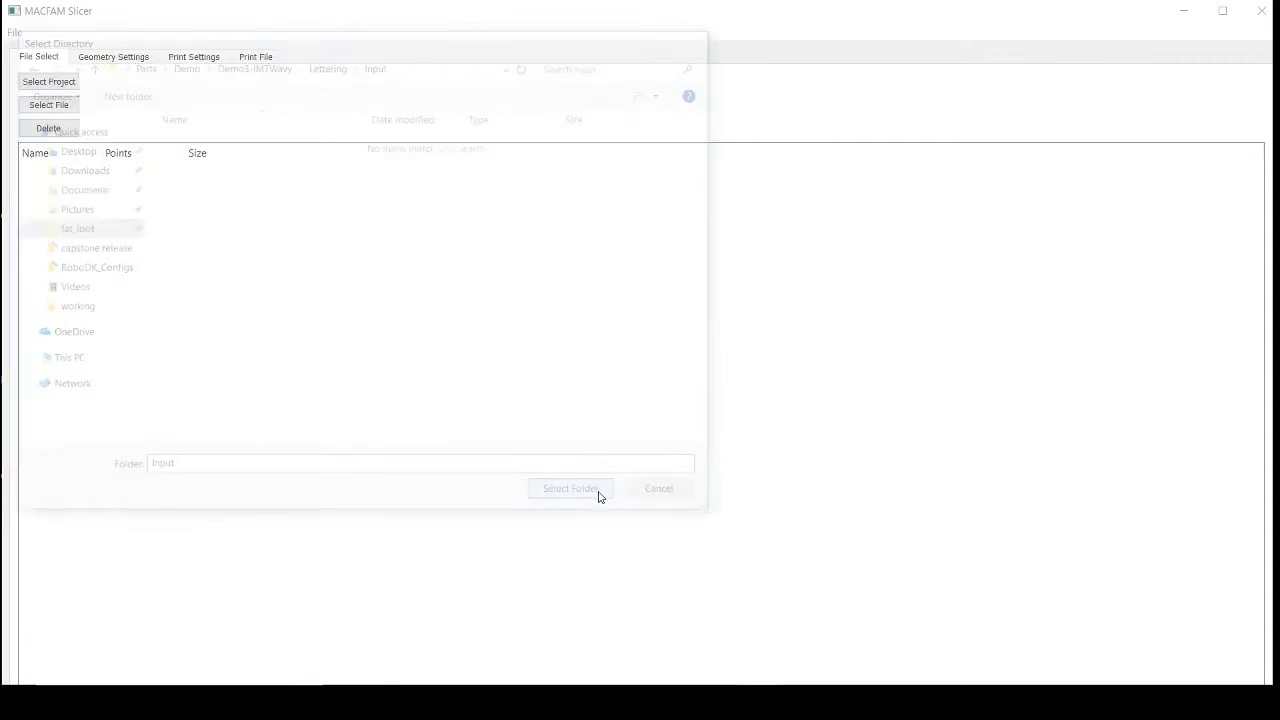
Import PrtWDB_IMTDemo3_RefPTS.stp as a Toolpath component of a new part, and expand that part with a wider Name column.
click(72, 108)
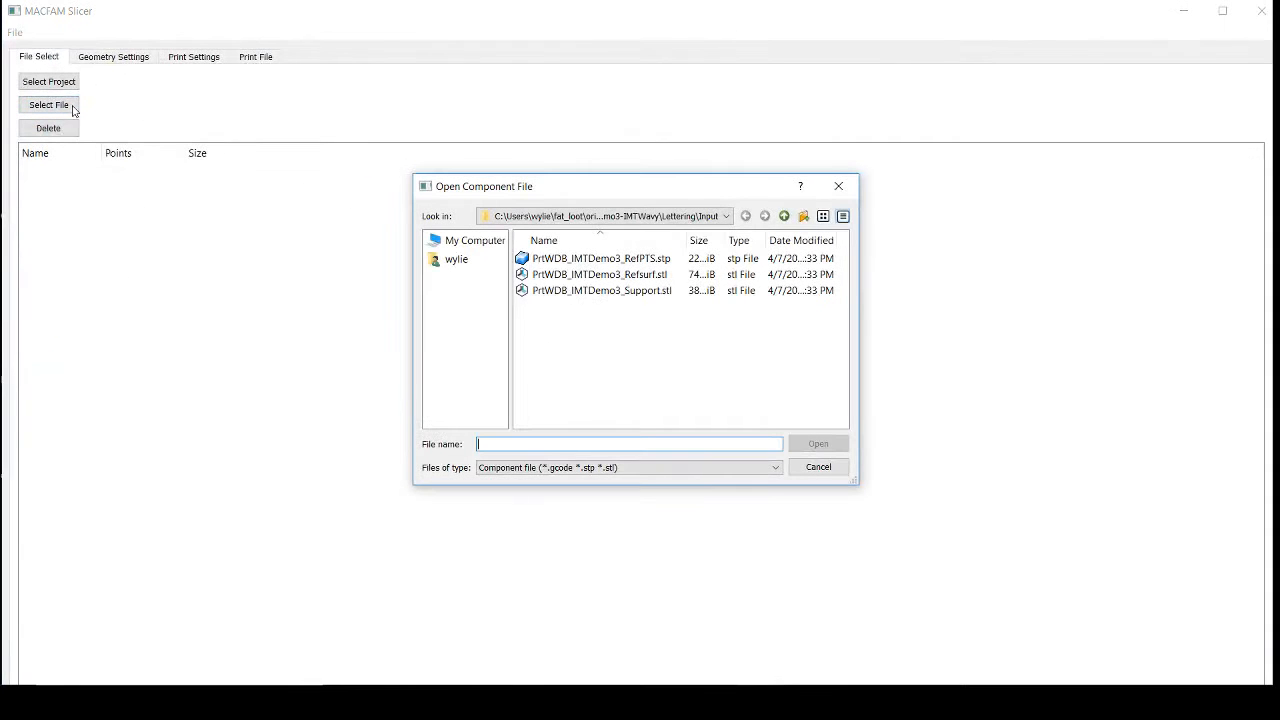
click(628, 260)
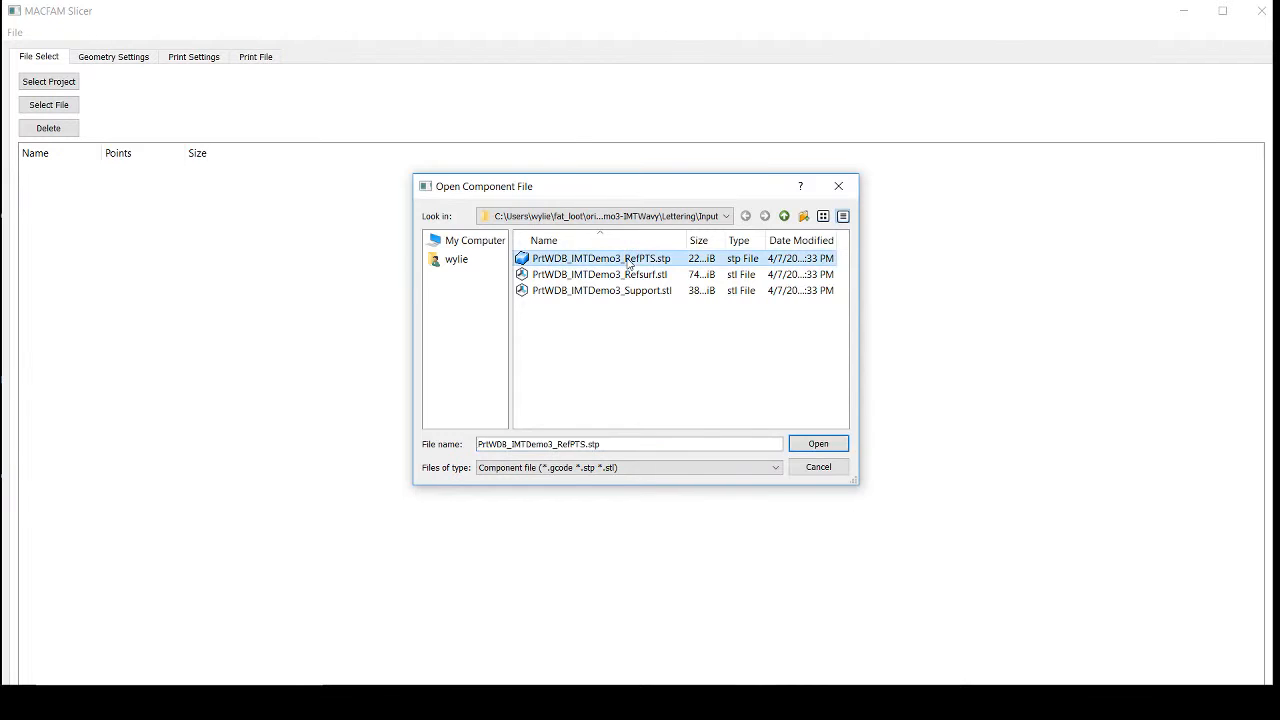
click(836, 443)
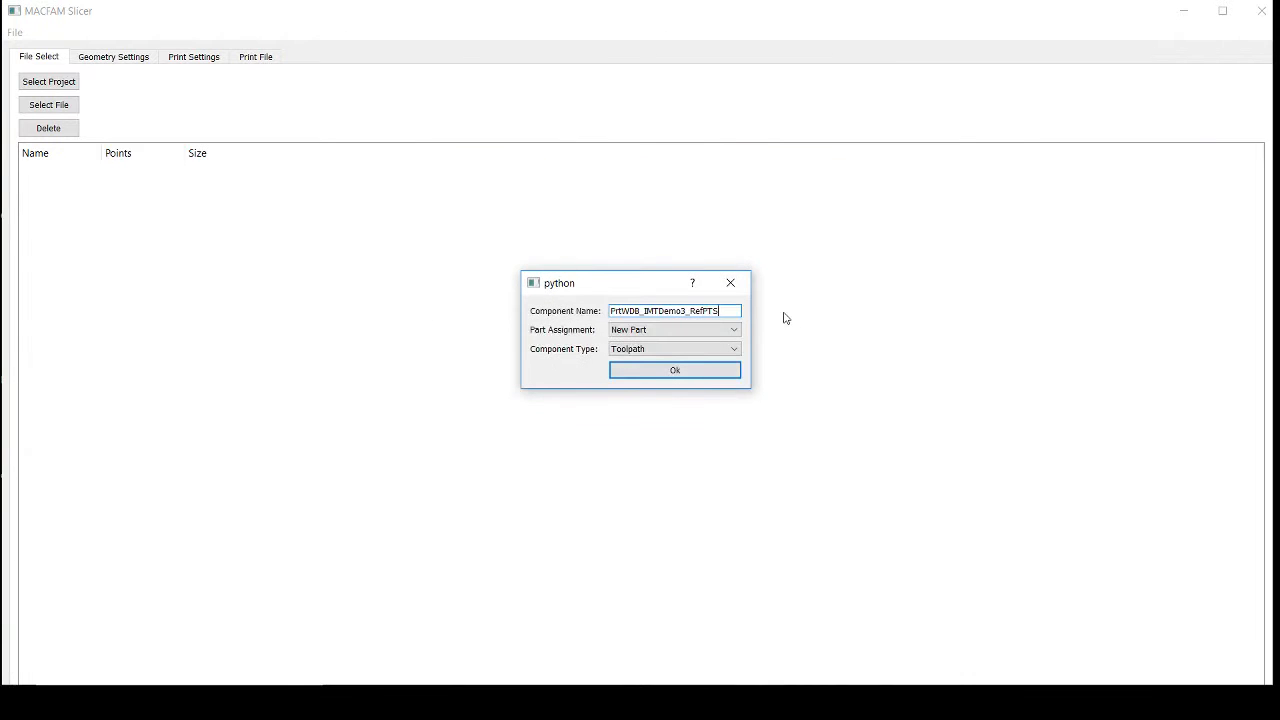
mouse_move(721, 311)
mouse_down()
mouse_move(609, 313)
mouse_move(724, 309)
mouse_up()
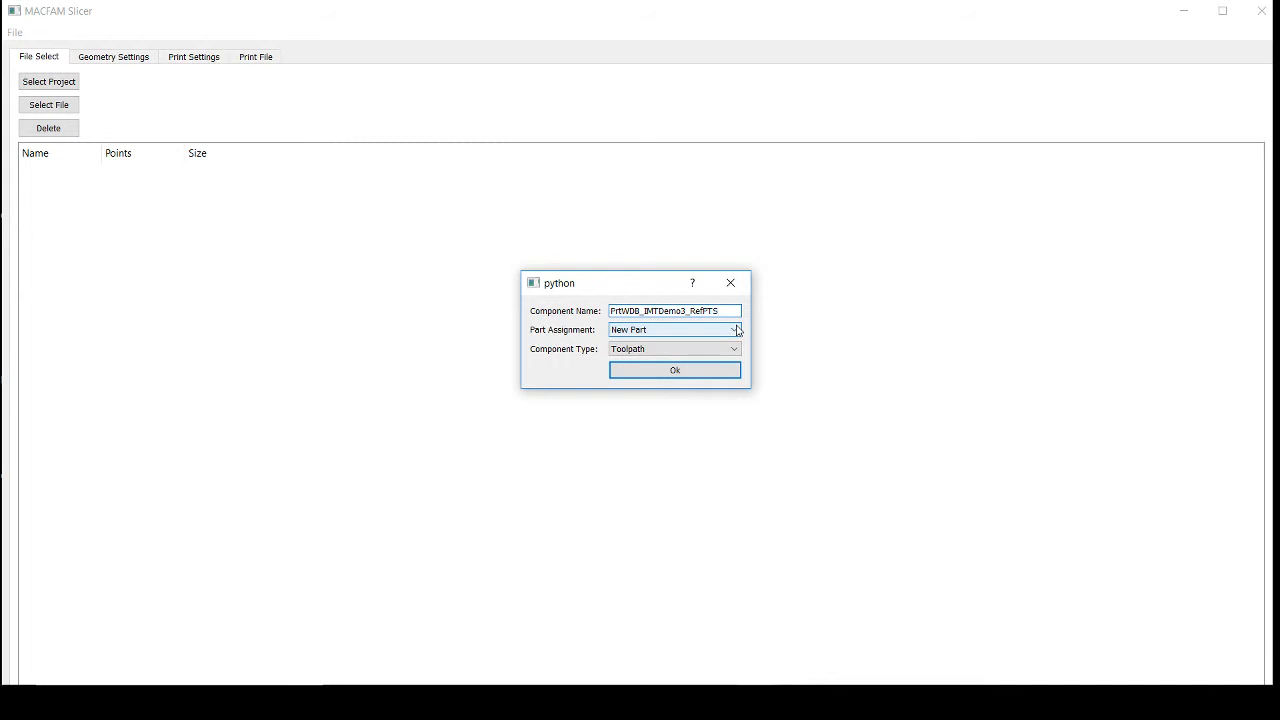
click(737, 330)
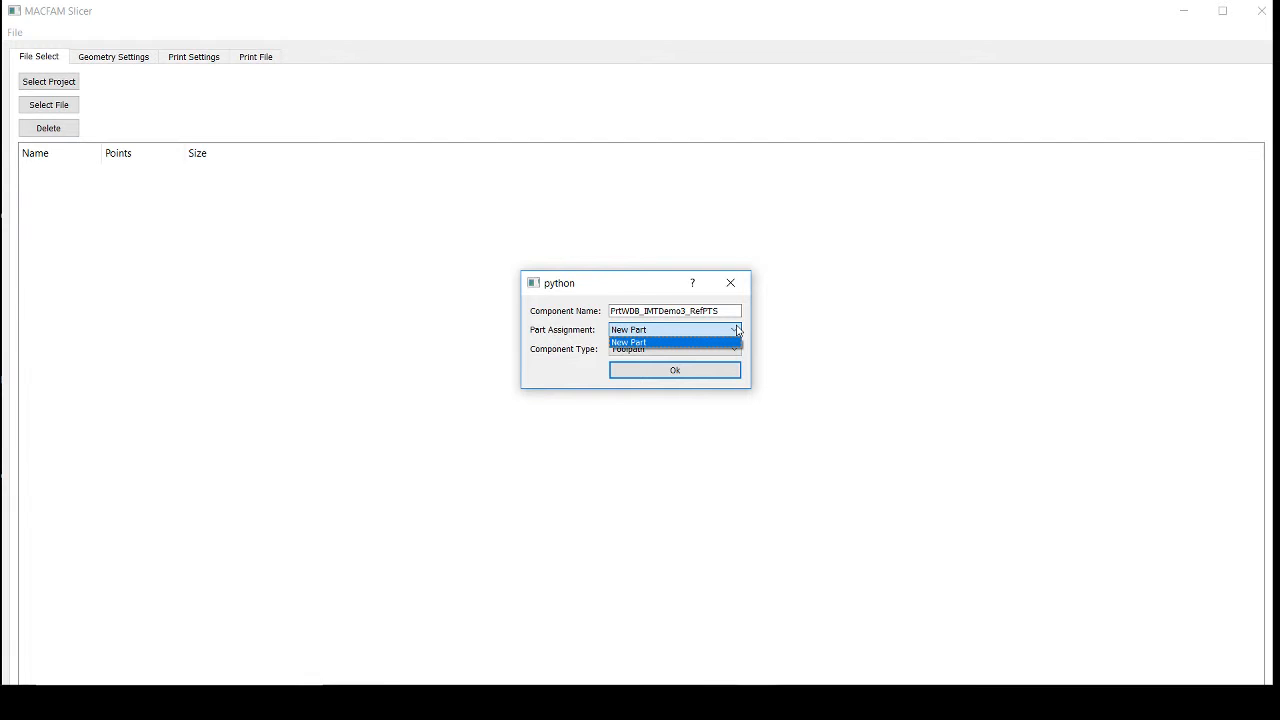
click(737, 330)
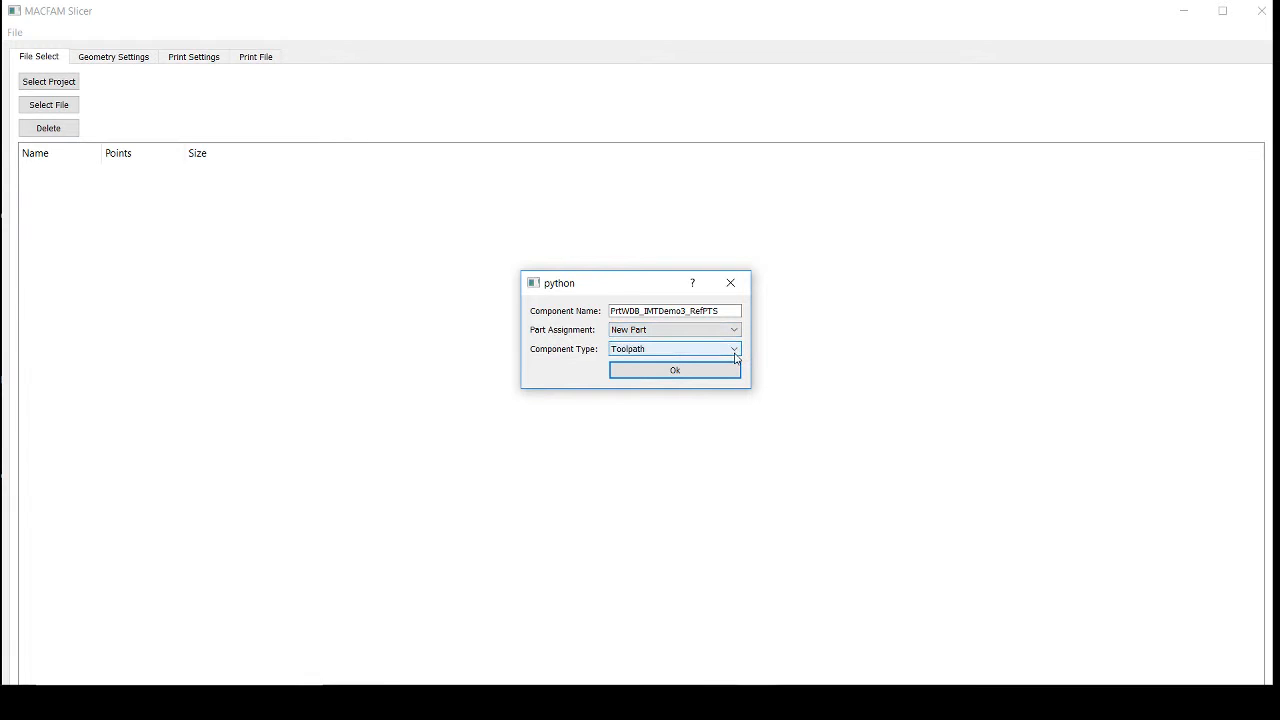
click(736, 350)
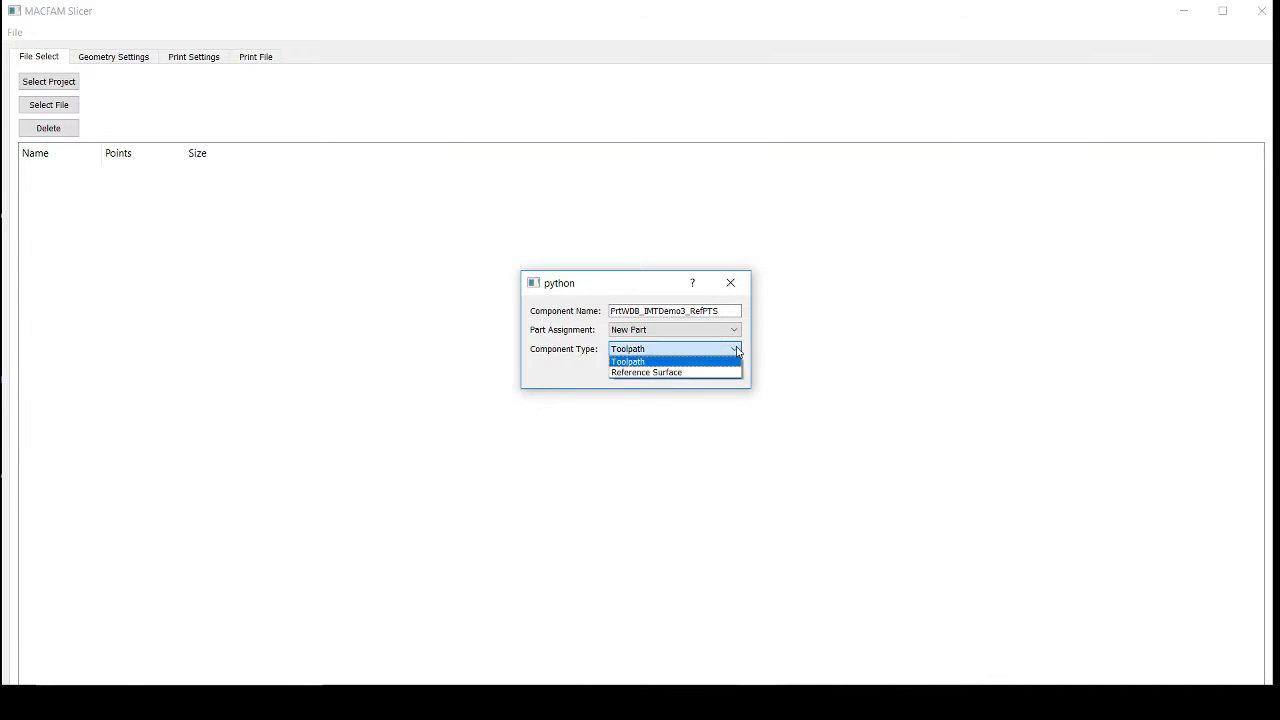
click(742, 350)
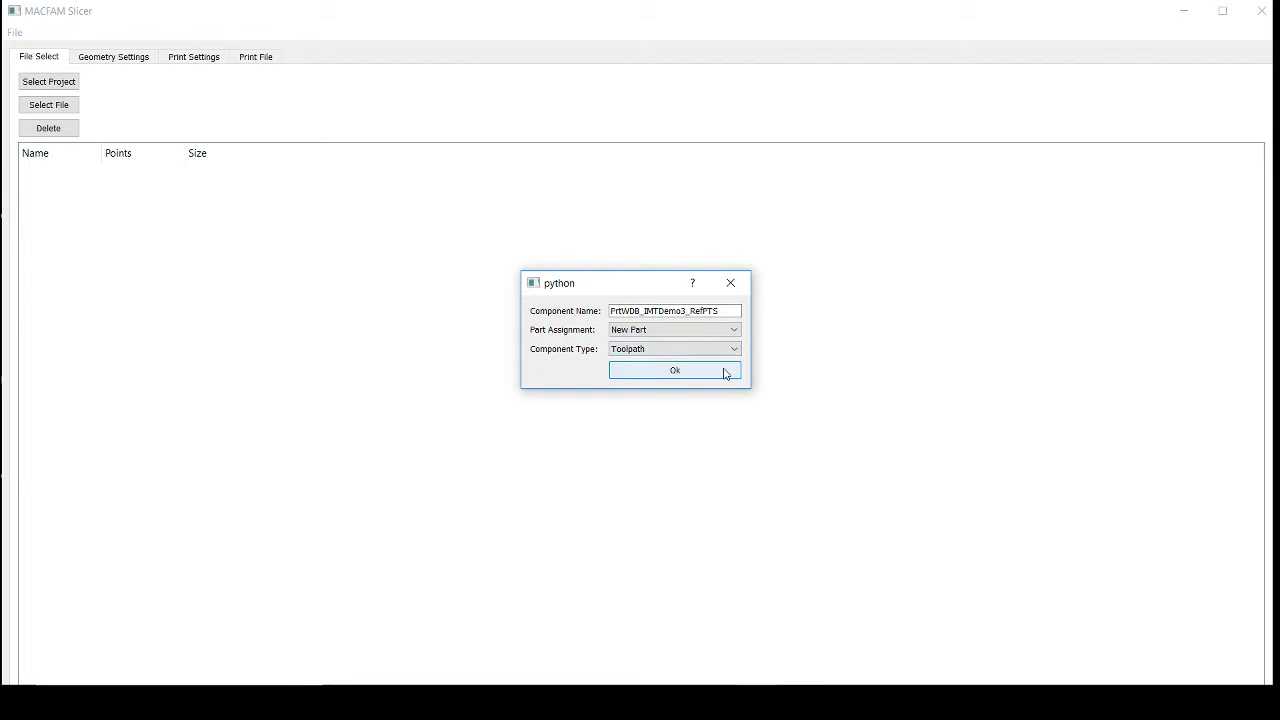
click(714, 372)
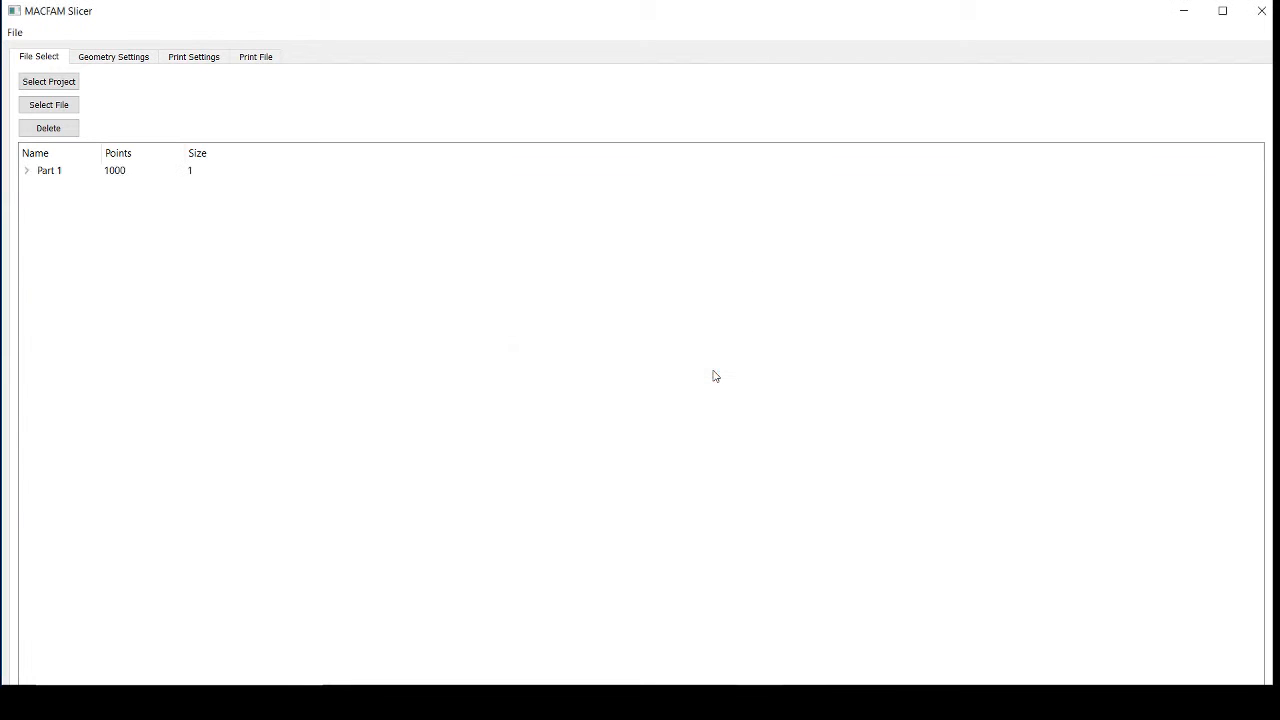
click(26, 170)
drag(101, 149, 223, 149)
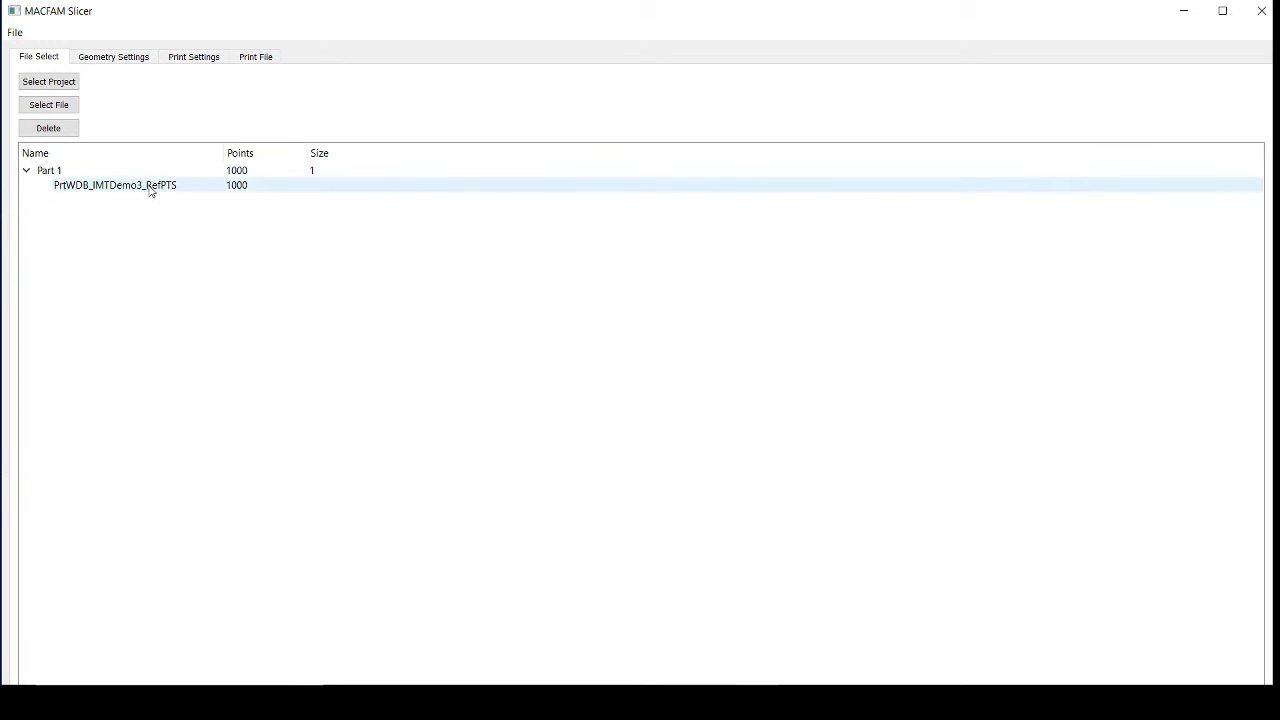
Import PrtWDB_IMTDemo3_Refsurf.stl into Part 1 as a Reference Surface component and expand the part.
click(66, 110)
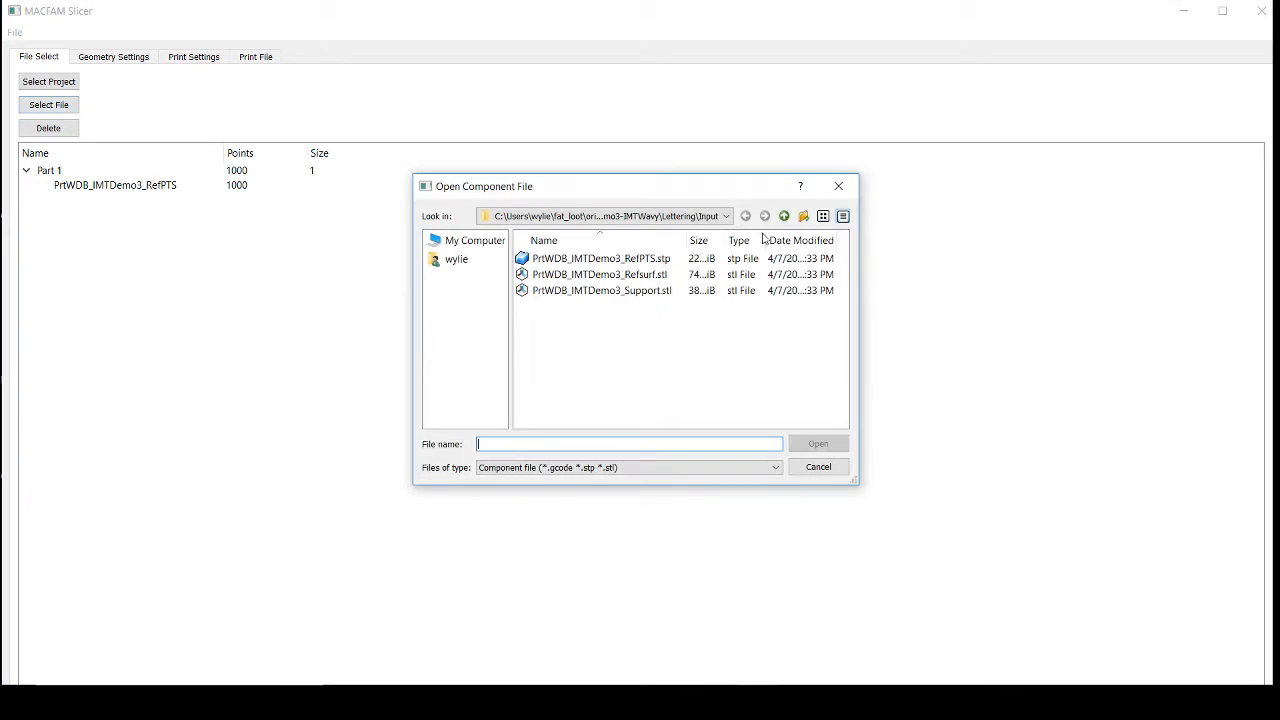
click(656, 276)
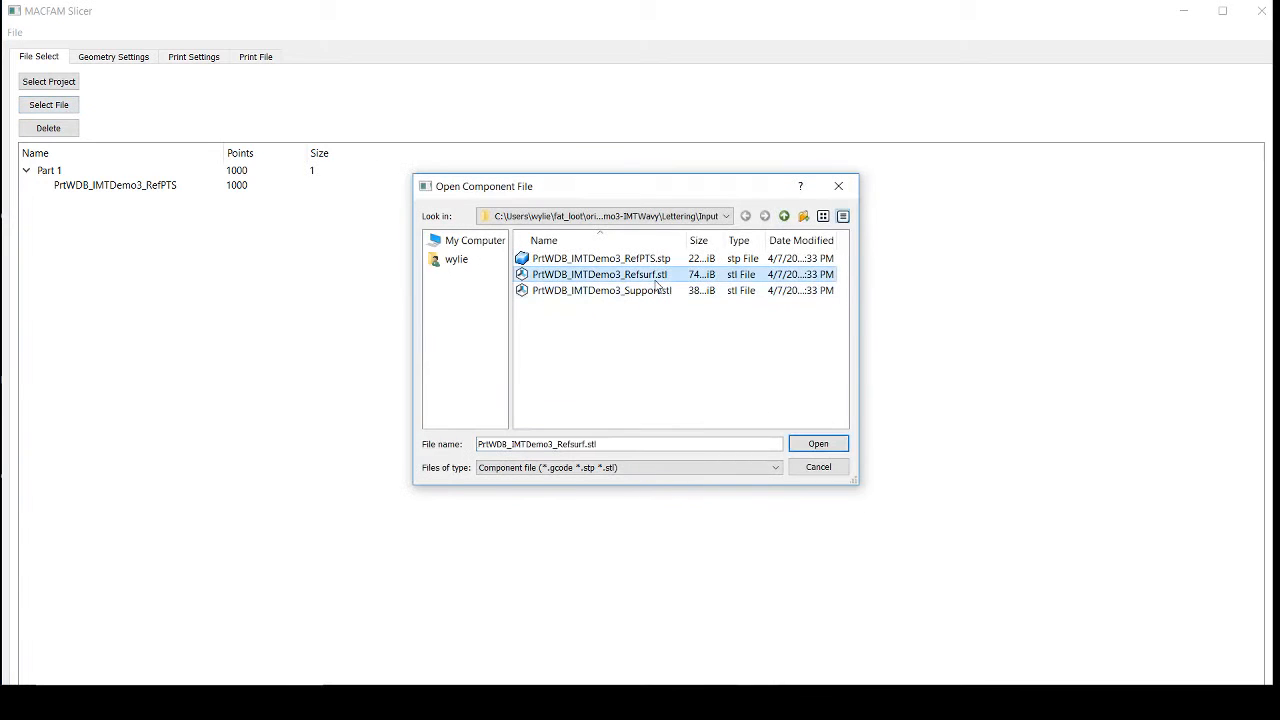
click(835, 444)
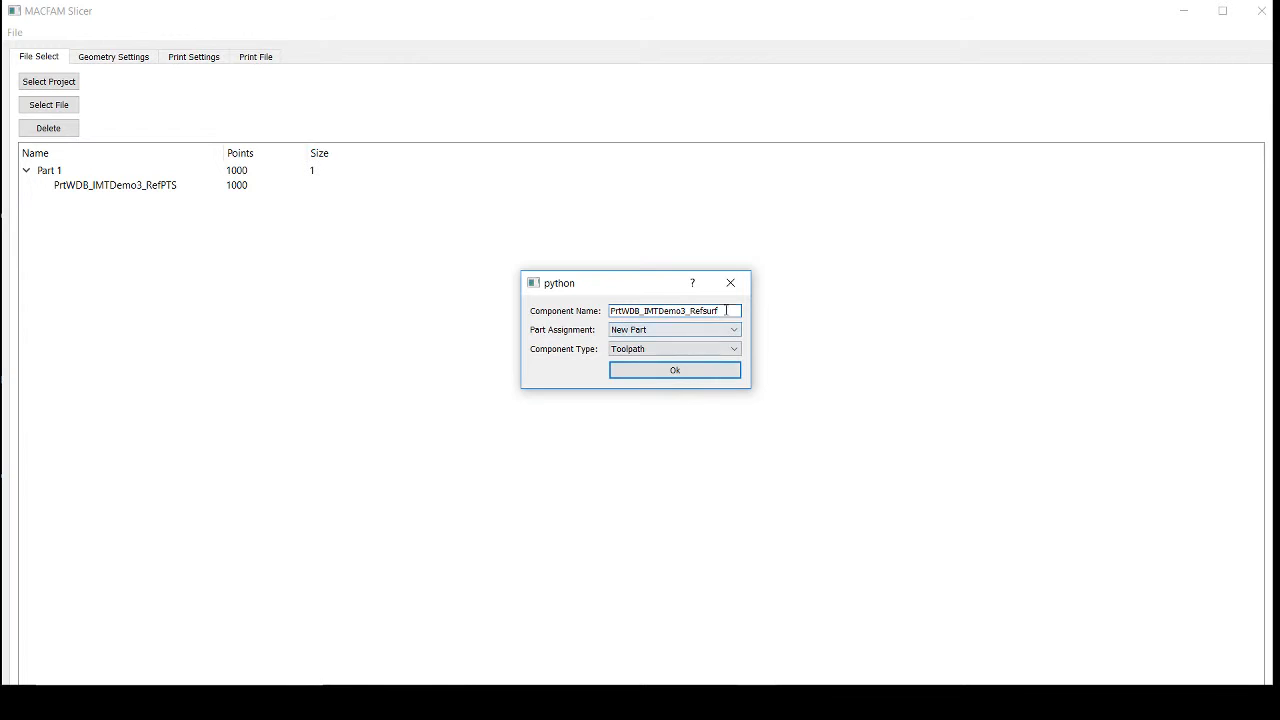
click(731, 331)
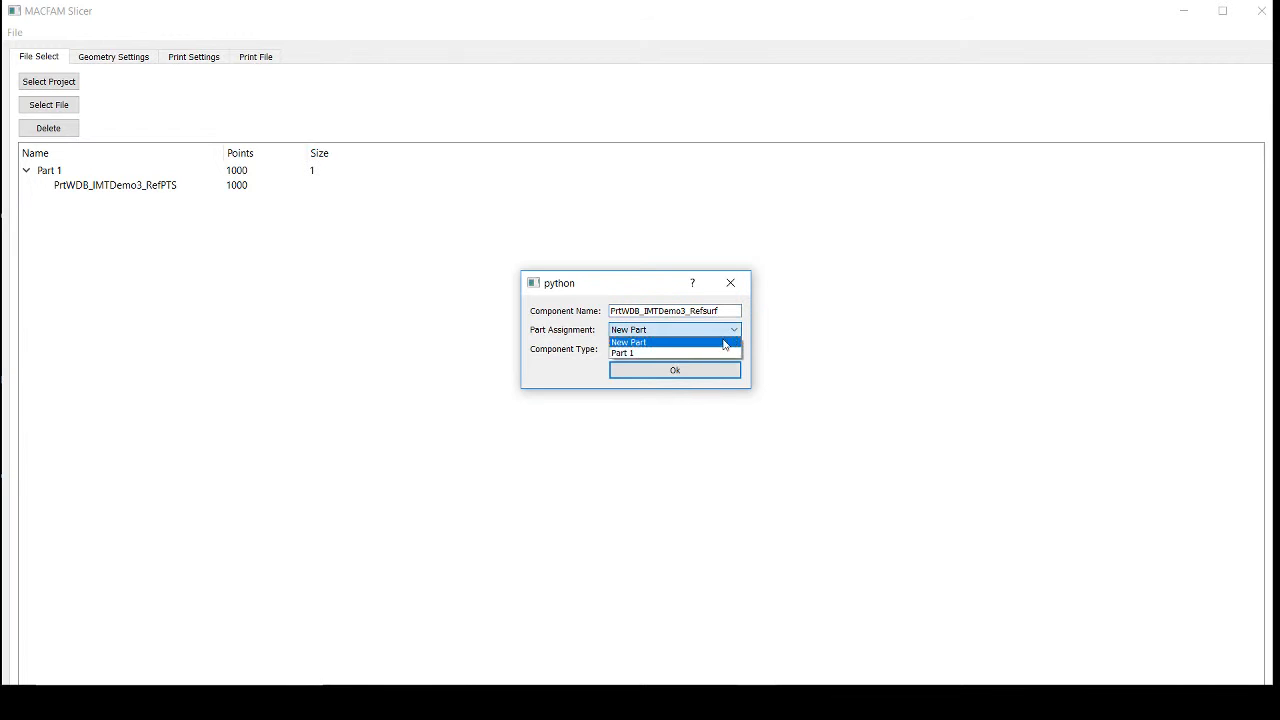
click(710, 355)
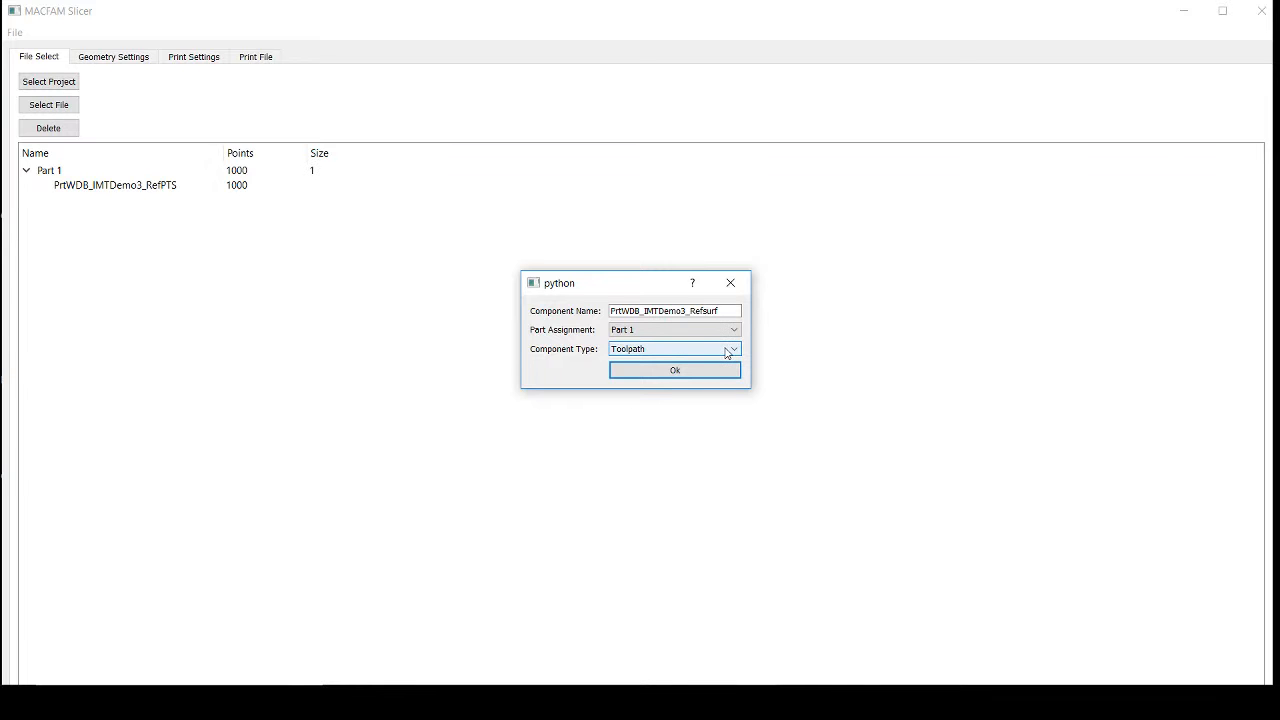
click(727, 352)
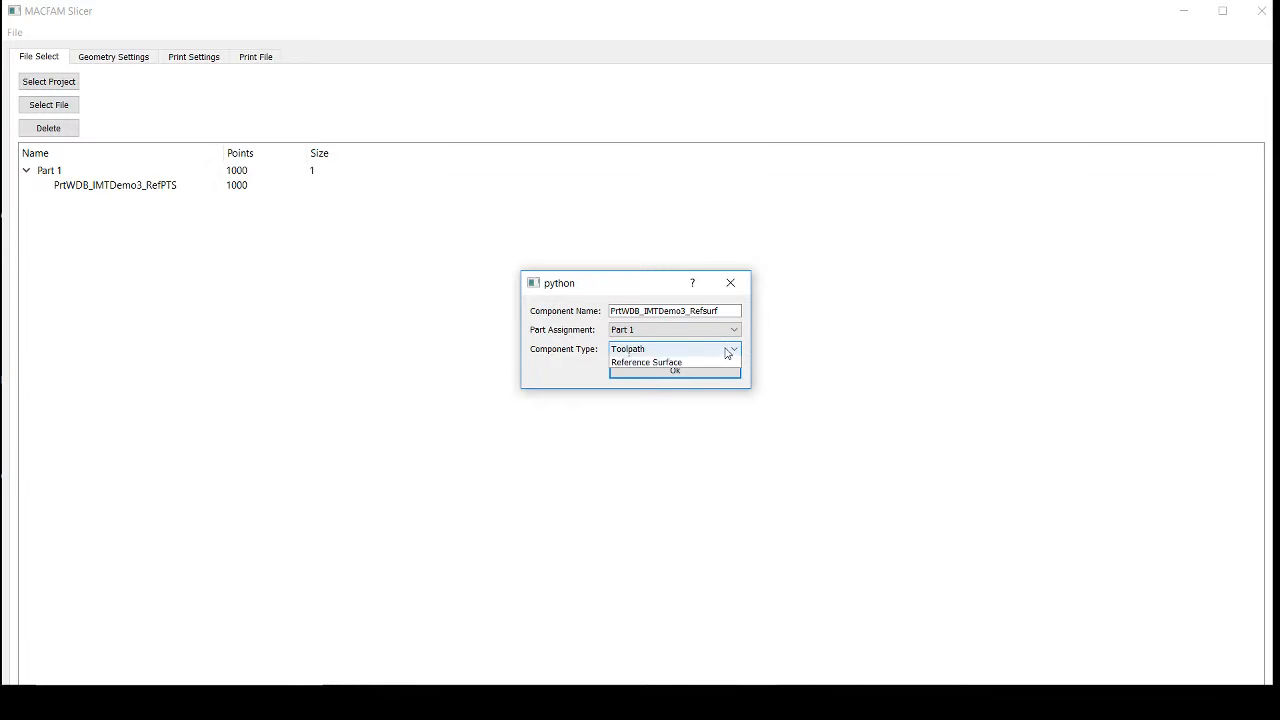
click(712, 372)
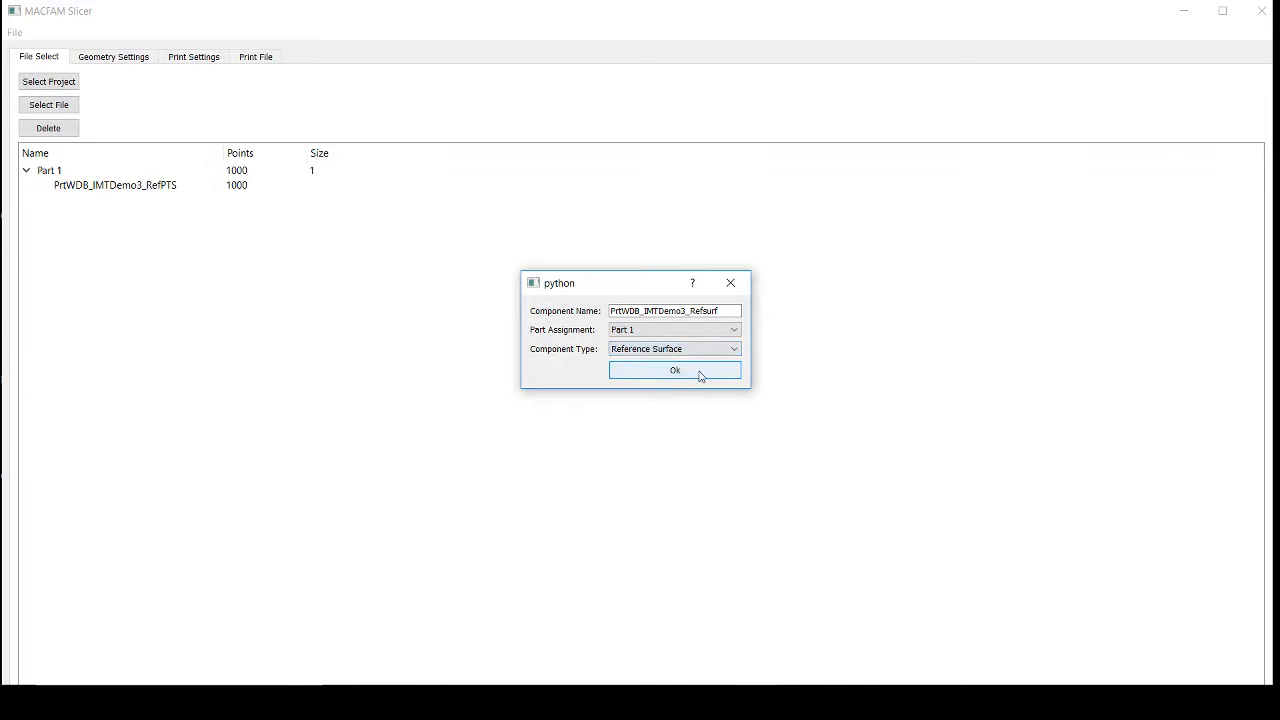
click(674, 370)
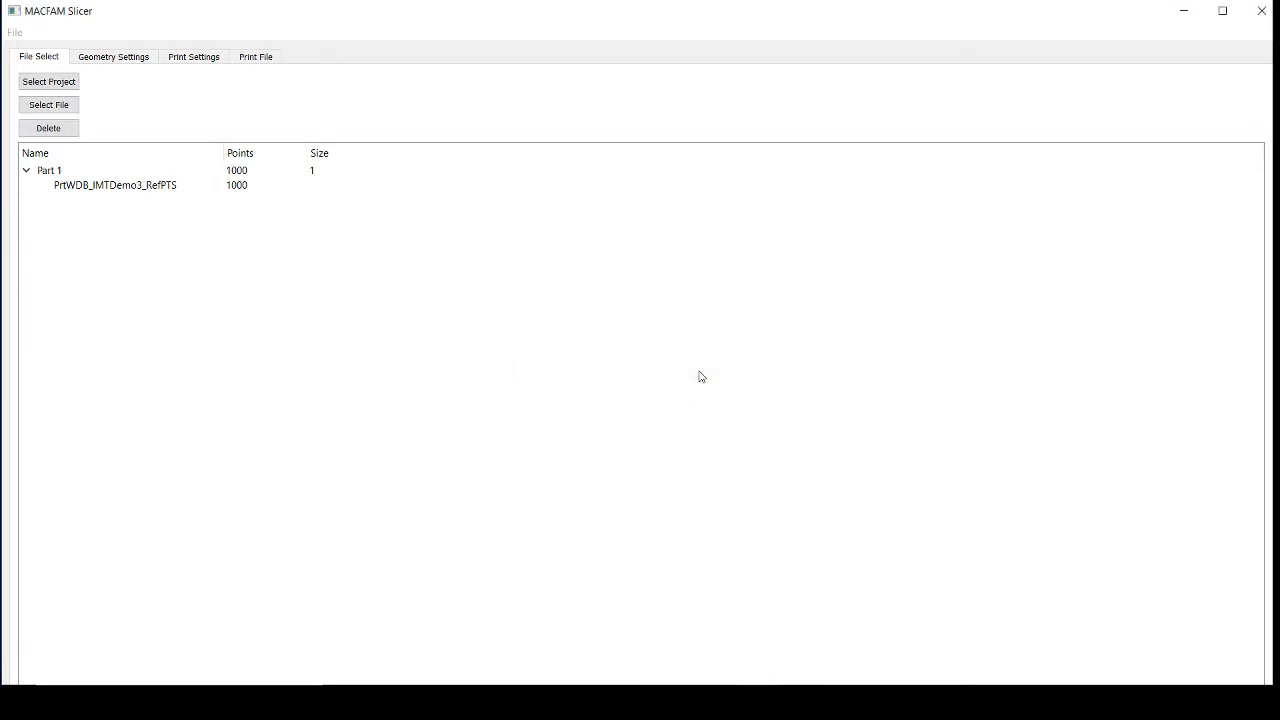
click(27, 171)
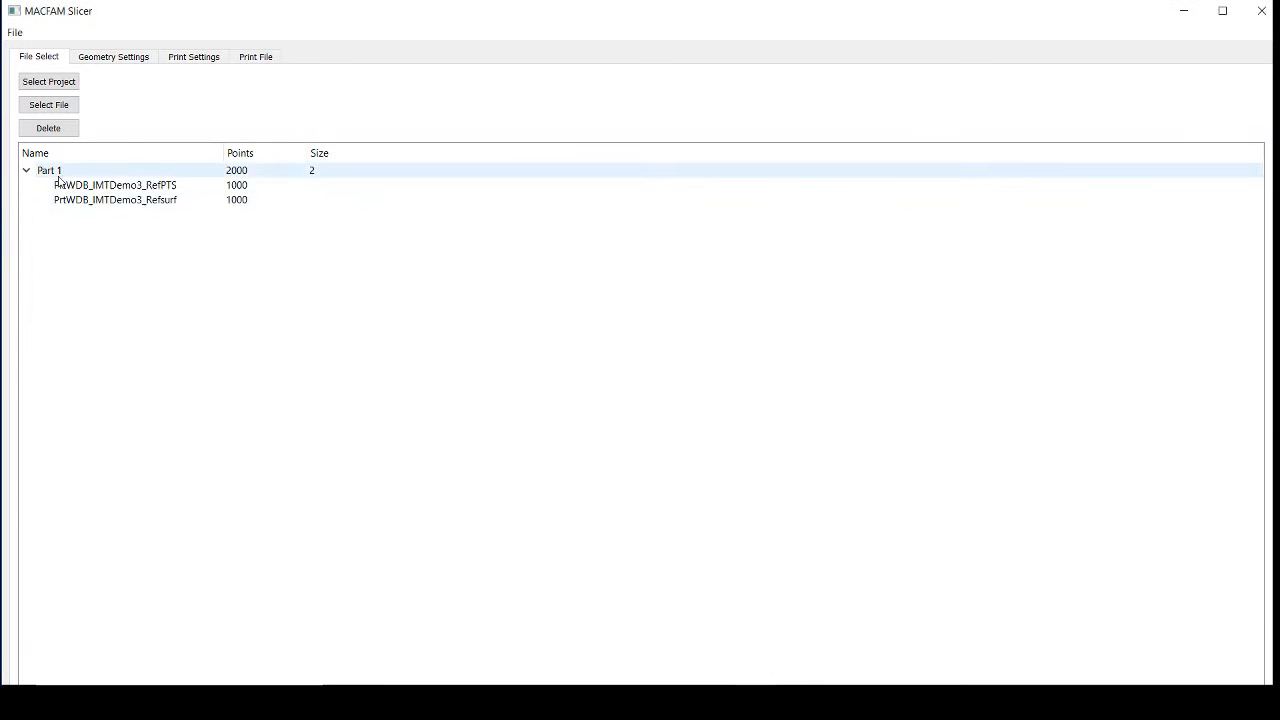
Import PrtWDB_IMTDemo3_Support.stl as a Reference Surface component of a new part.
click(61, 104)
click(563, 292)
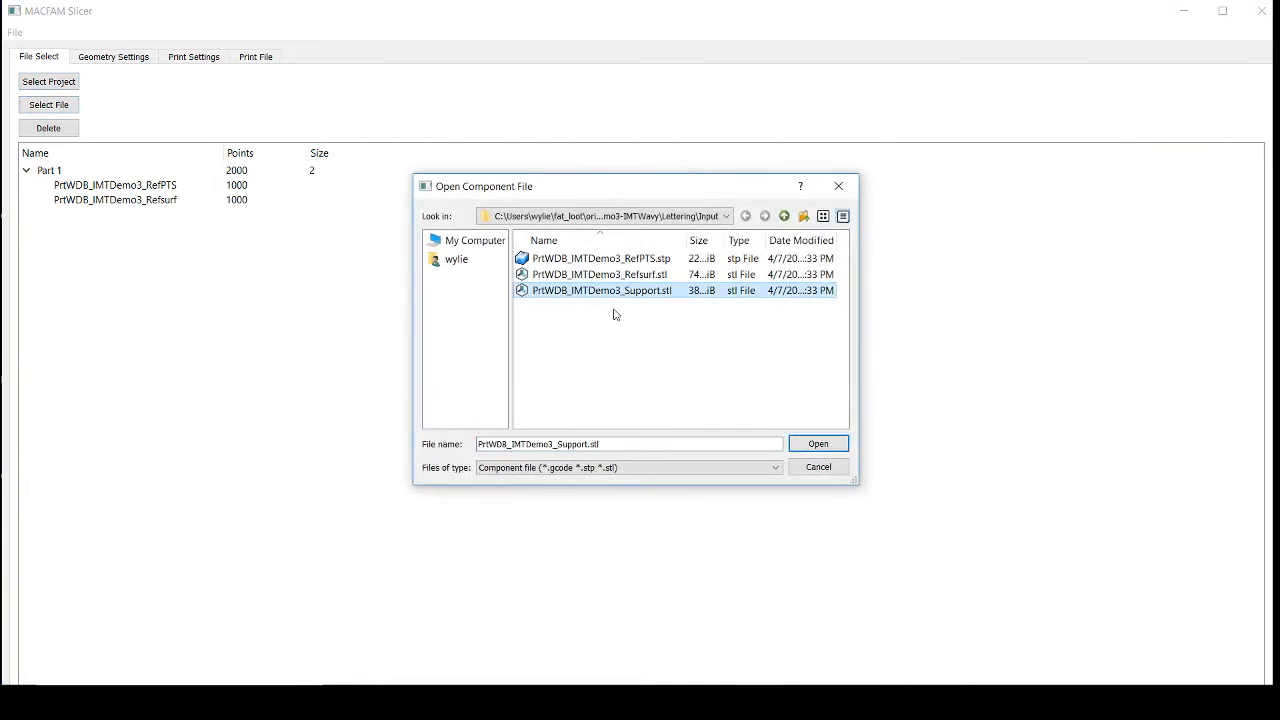
click(842, 453)
click(680, 348)
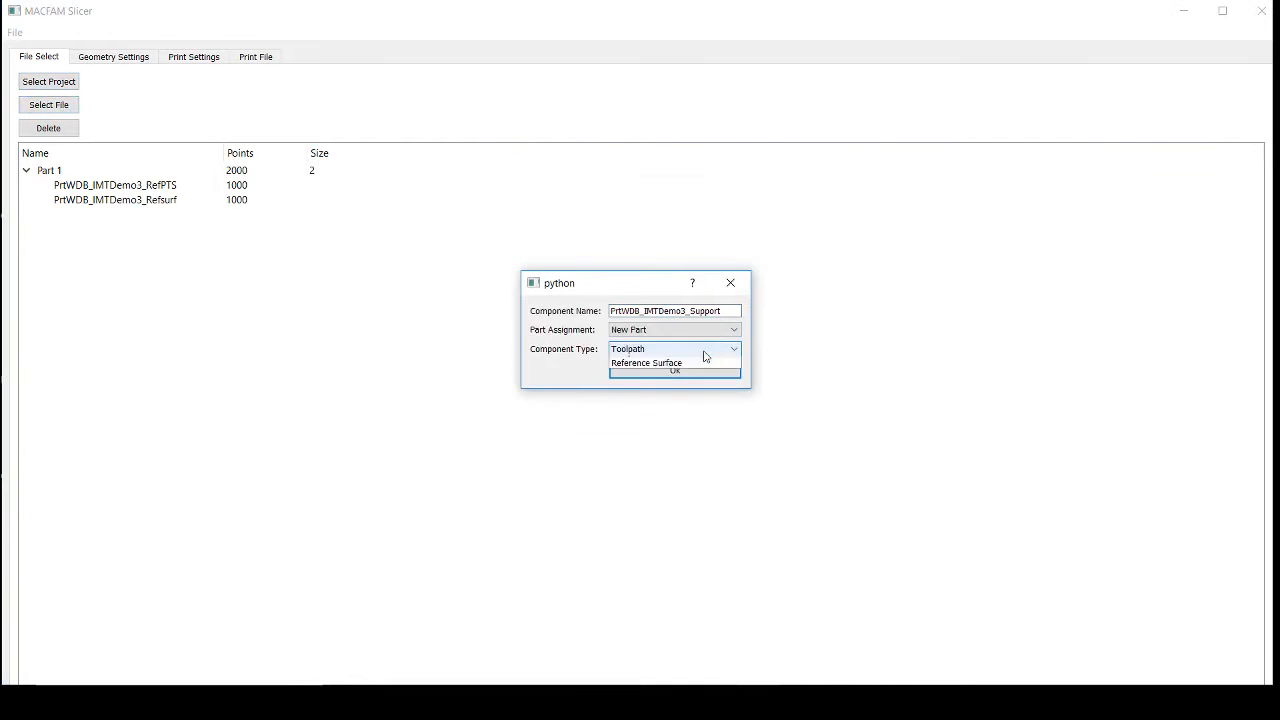
click(709, 375)
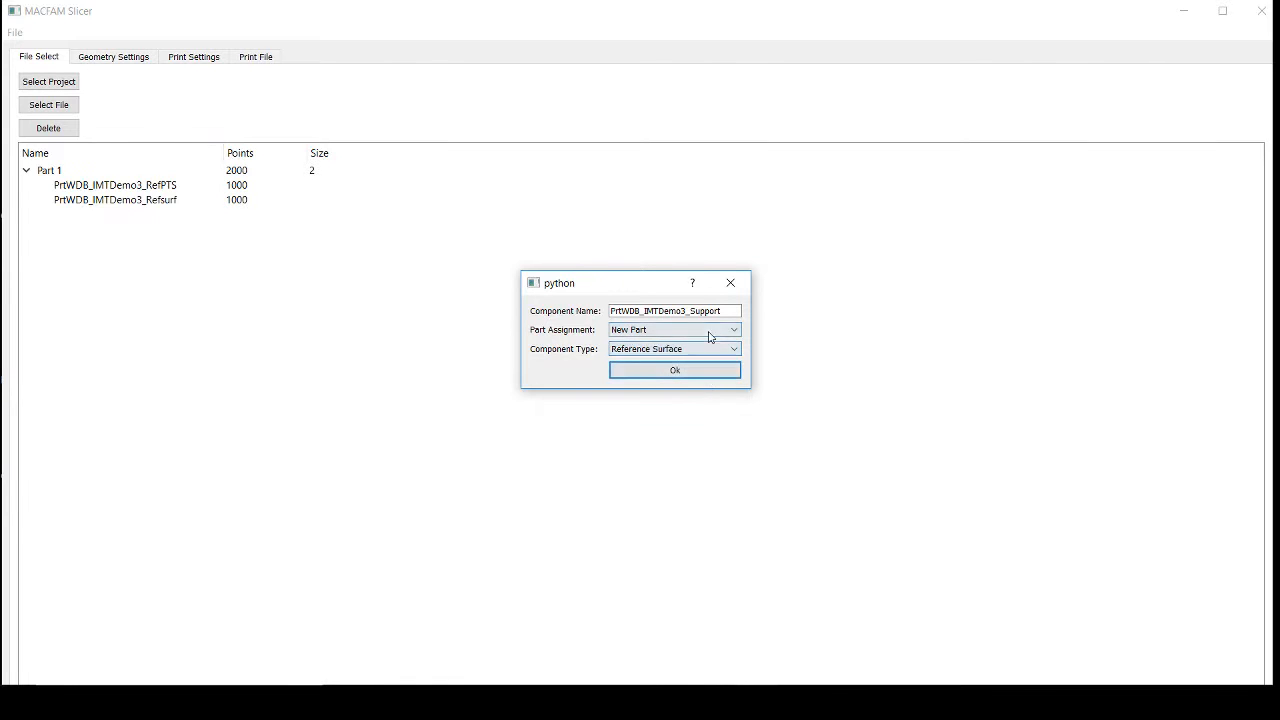
click(704, 376)
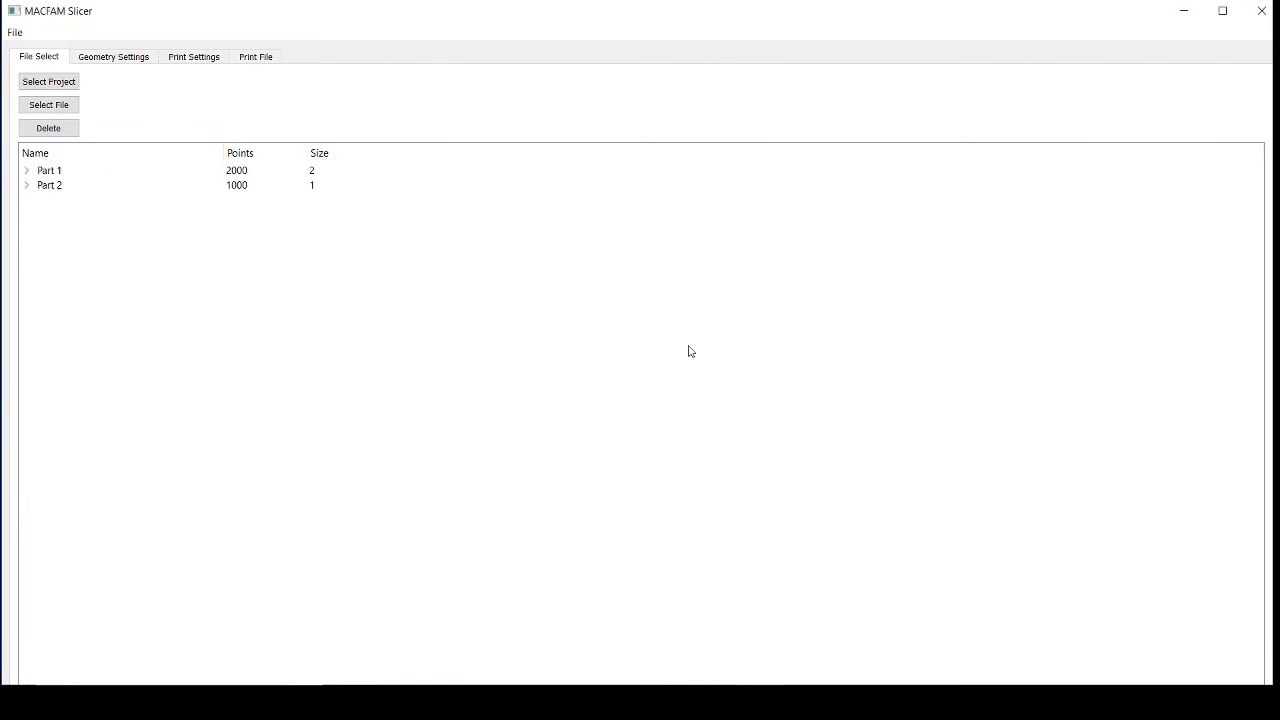
Delete Part 2 along with its support component, and expand the remaining Part 1.
click(27, 187)
click(26, 173)
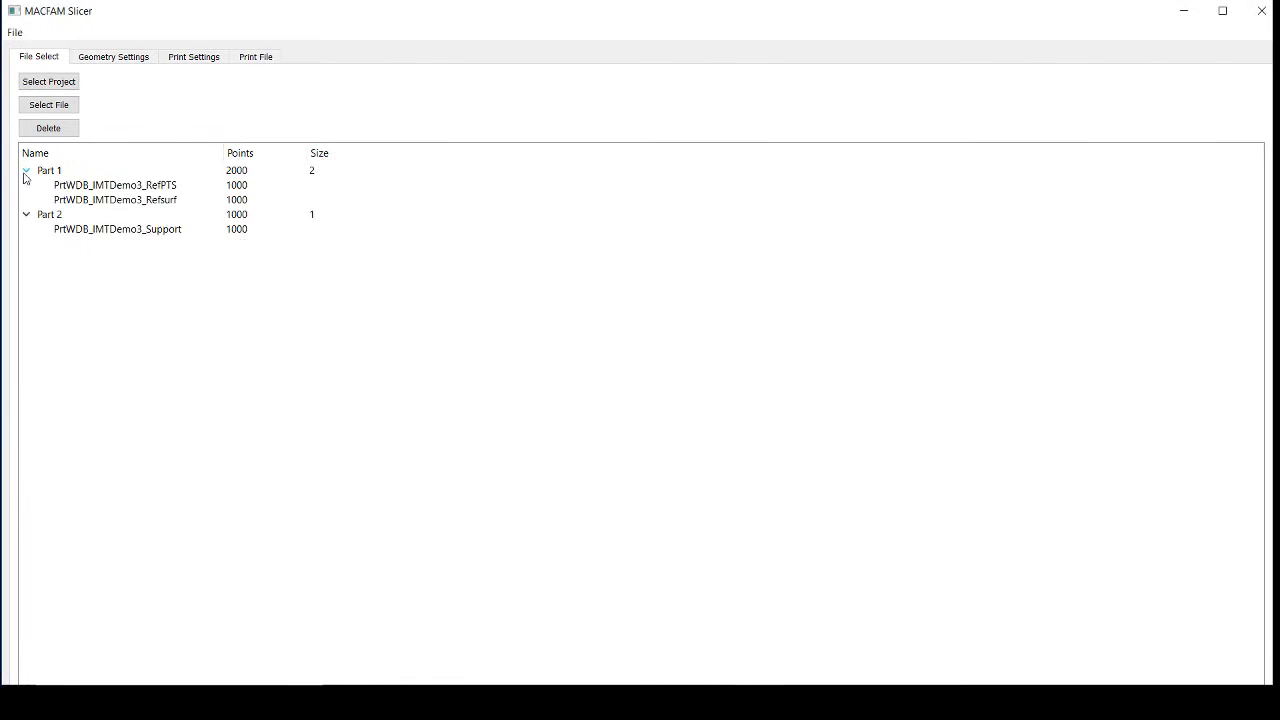
click(70, 218)
click(58, 129)
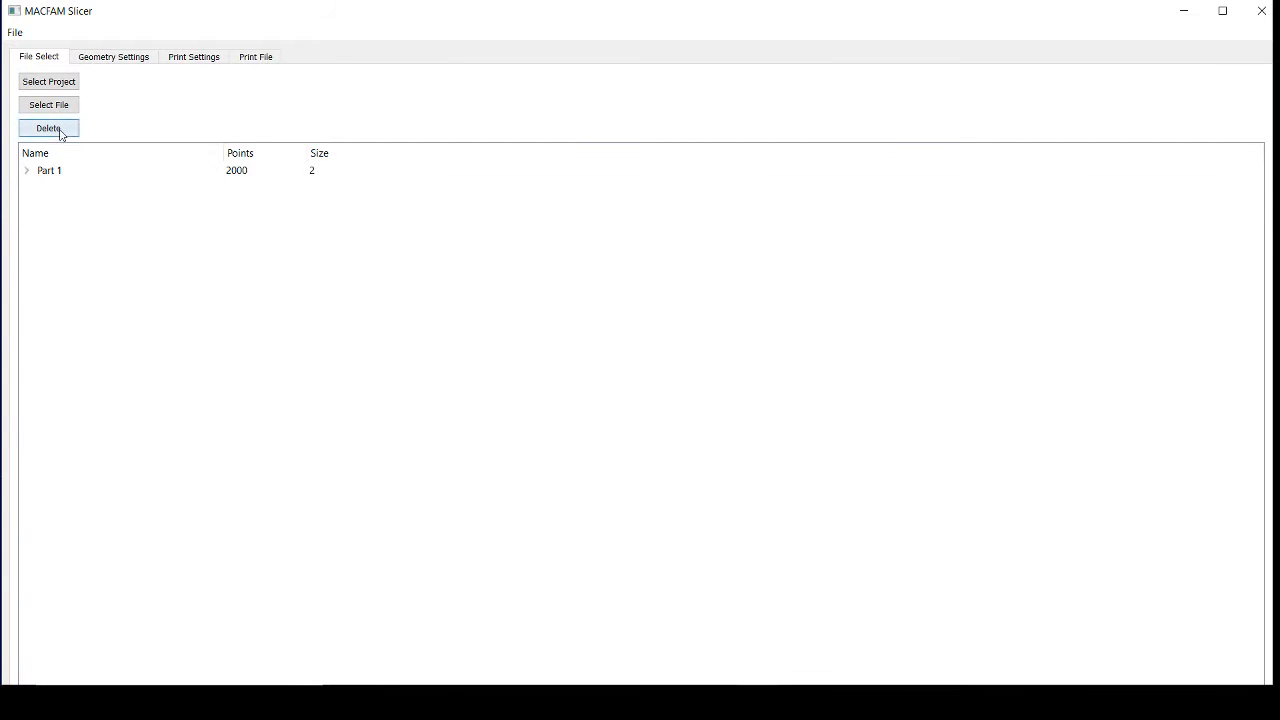
click(27, 171)
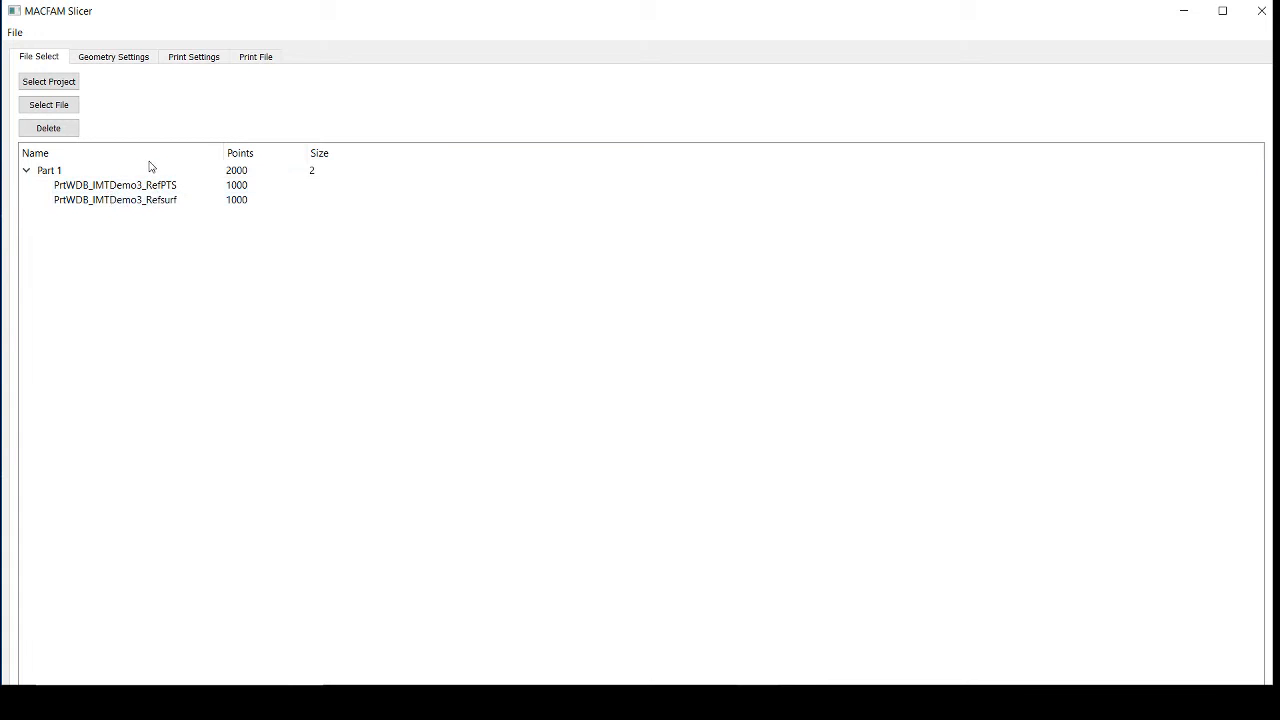
Show the geometry settings of Part 1's components, with the Name column wide enough for their full names.
click(118, 60)
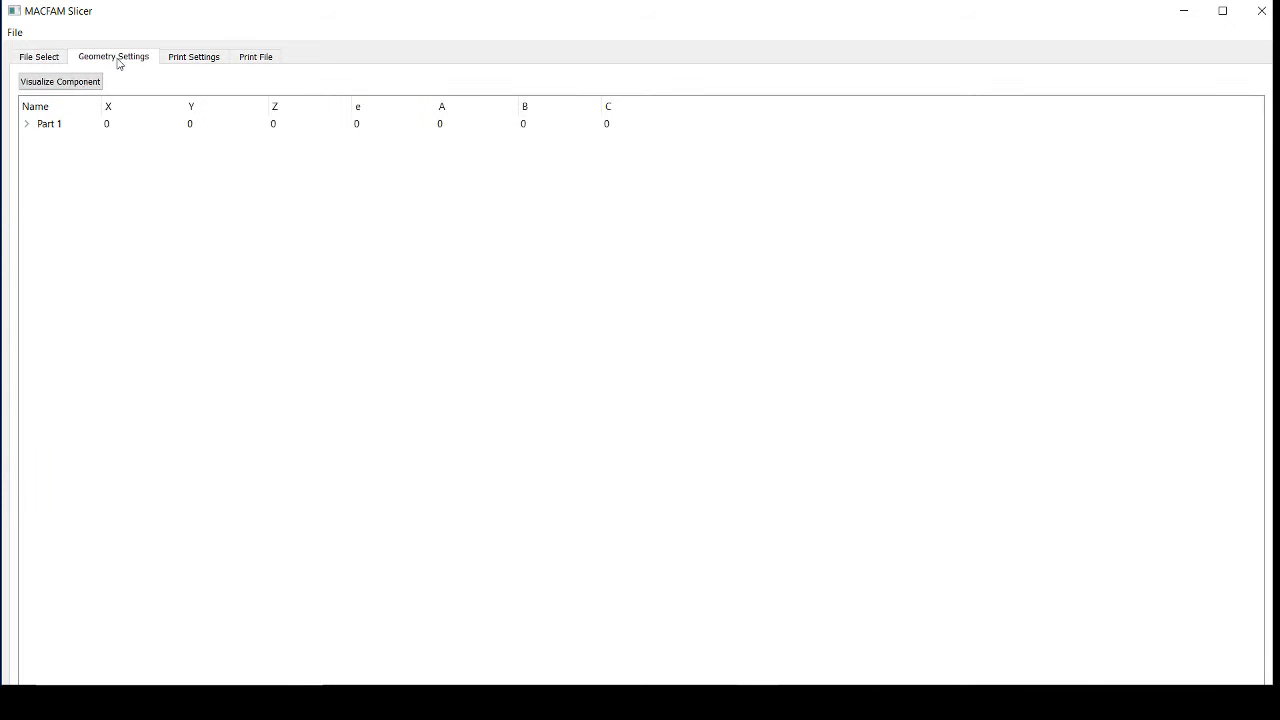
click(27, 124)
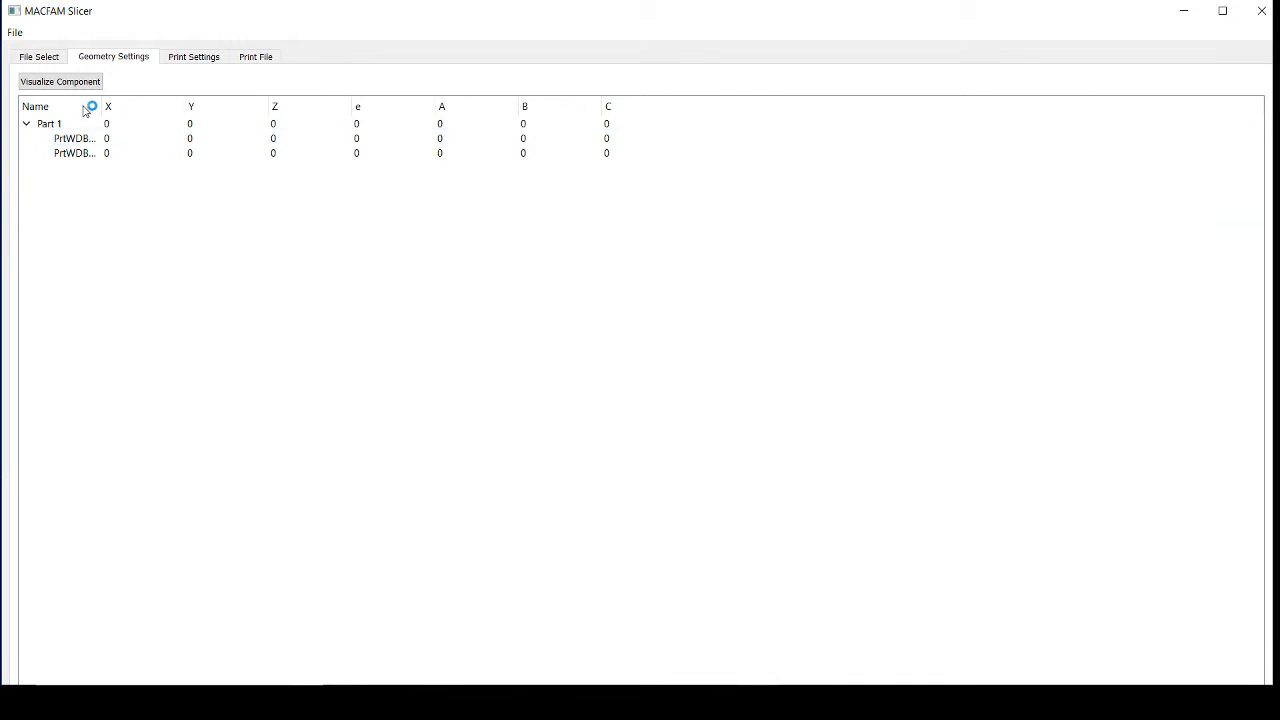
drag(103, 106, 218, 106)
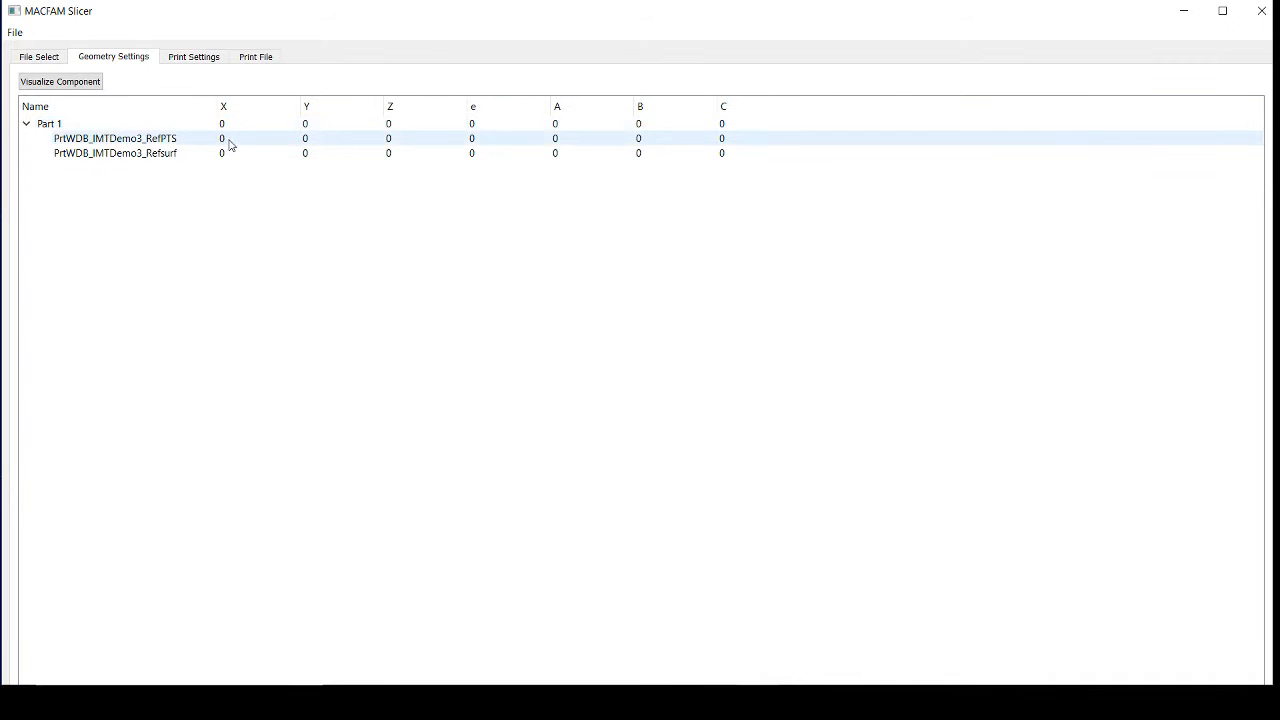
Visualize Part 1 and examine the placement of its toolpath and reference surface relative to the build plate, and close the preview.
click(87, 88)
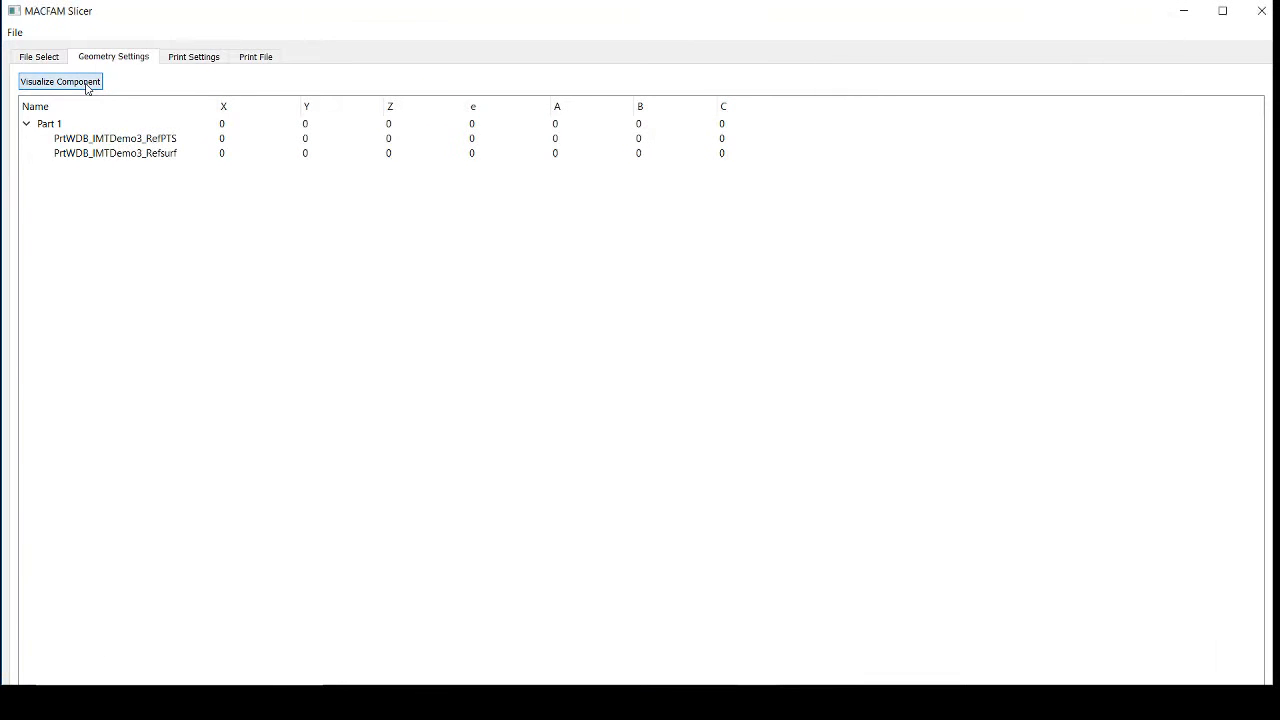
mouse_move(773, 684)
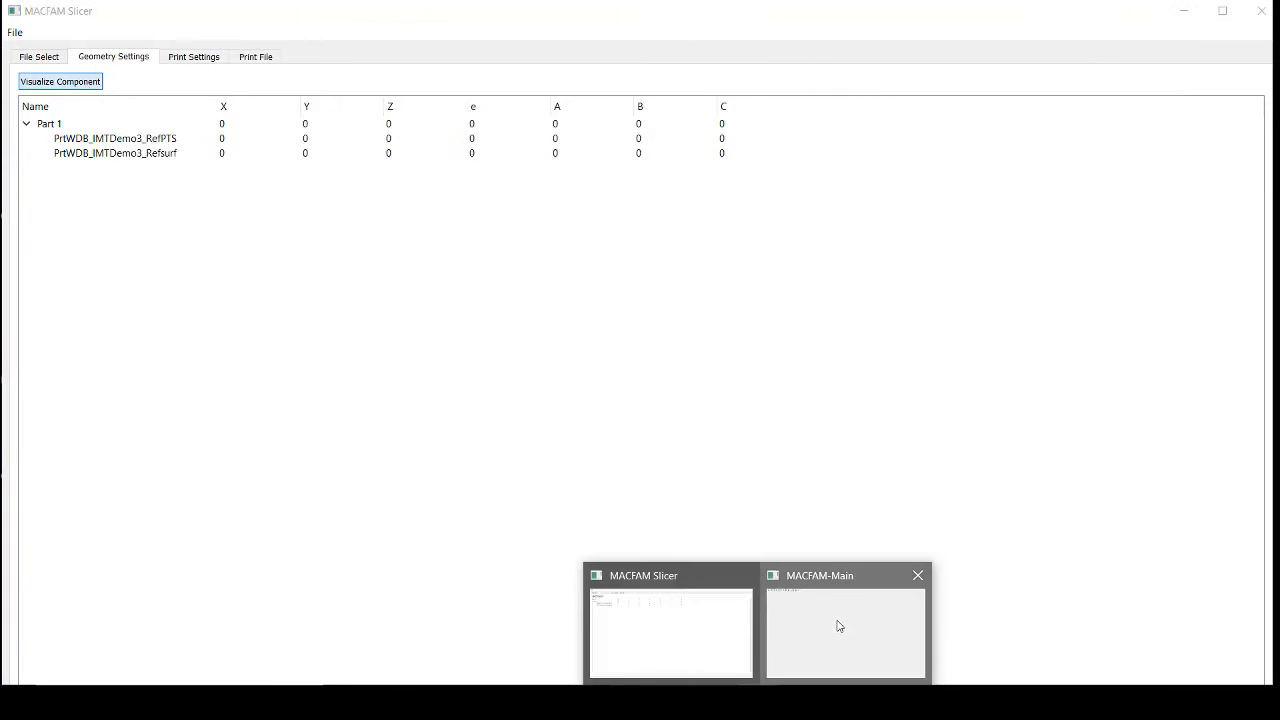
click(837, 623)
drag(726, 368, 317, 403)
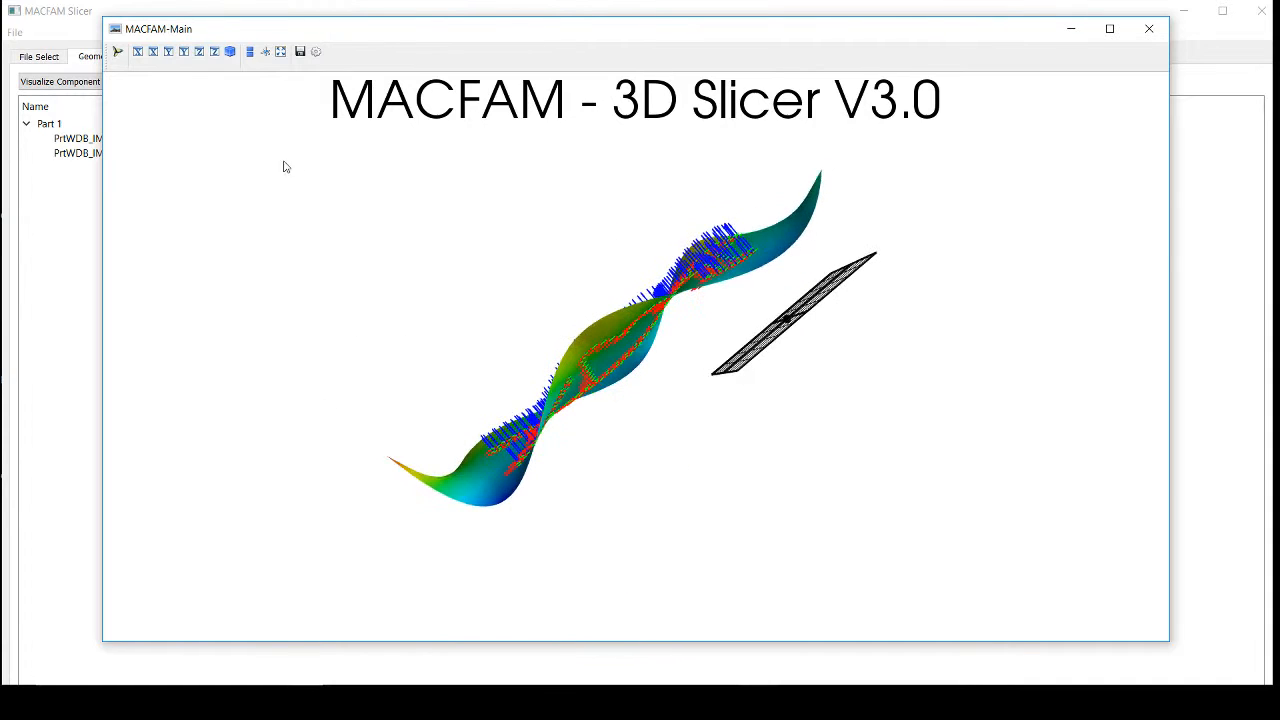
click(138, 55)
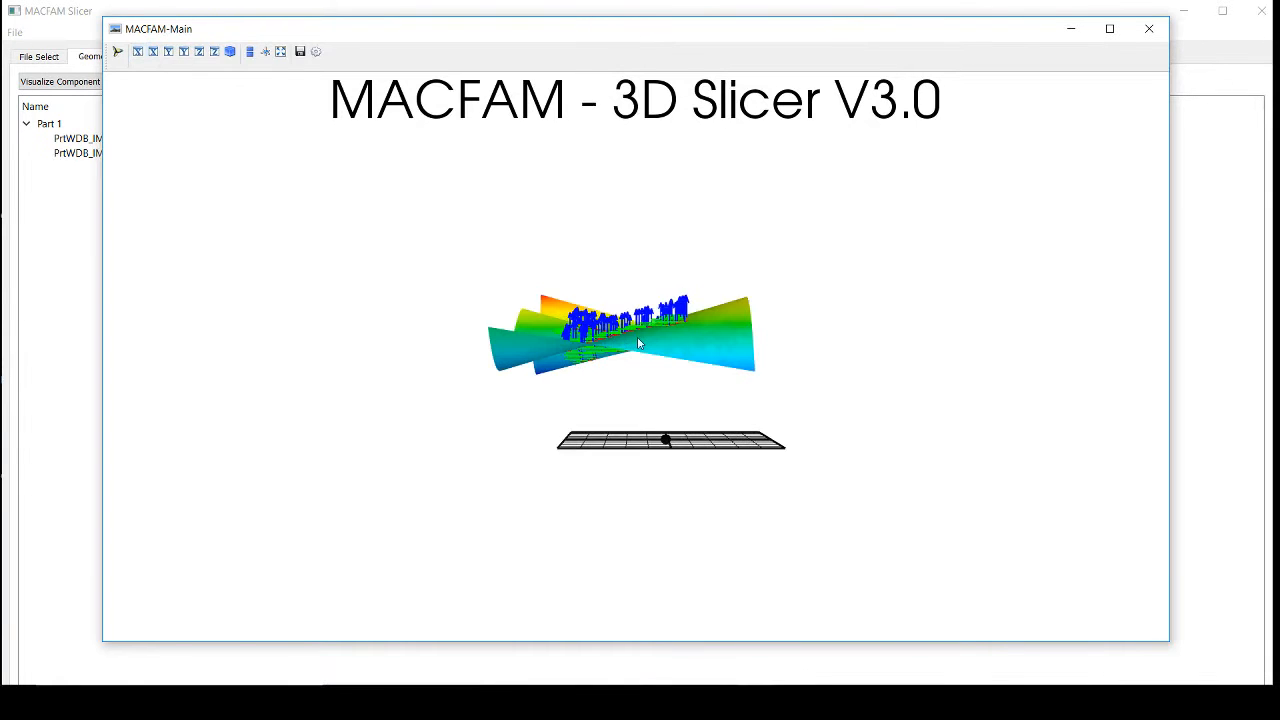
click(1148, 29)
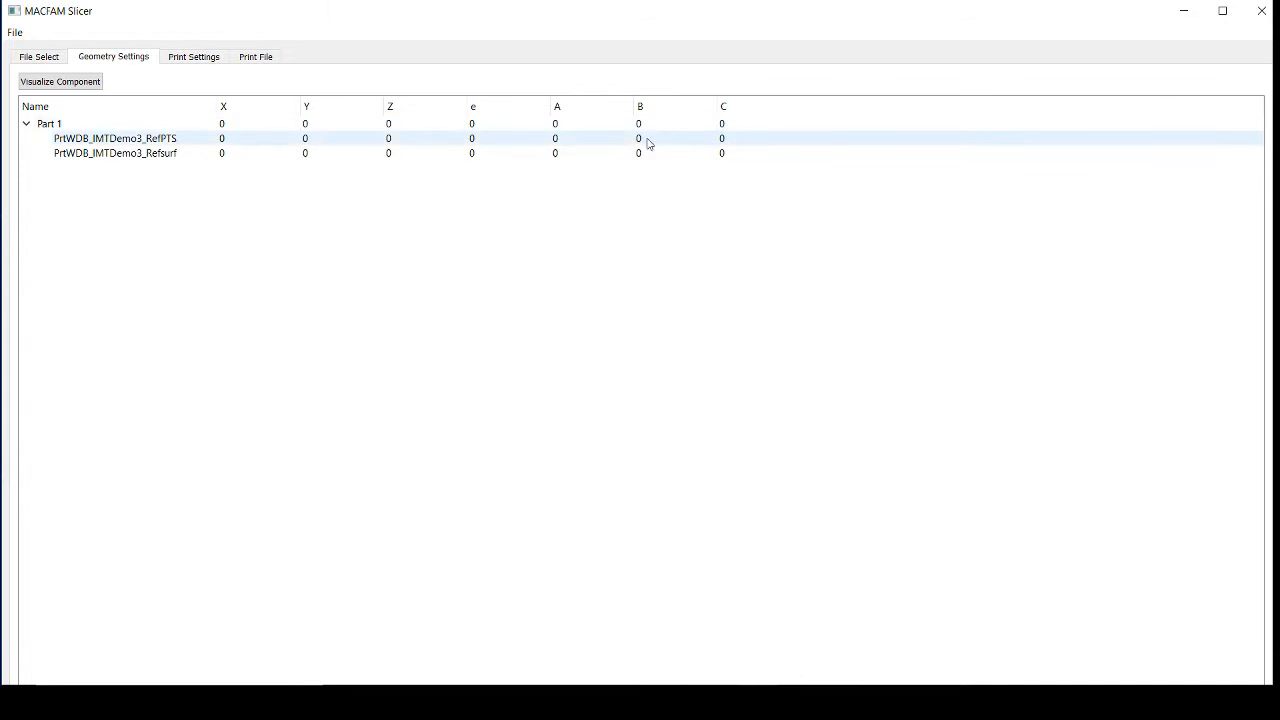
Set the C rotation of Part 1 to 90 in its geometry settings.
double_click(728, 127)
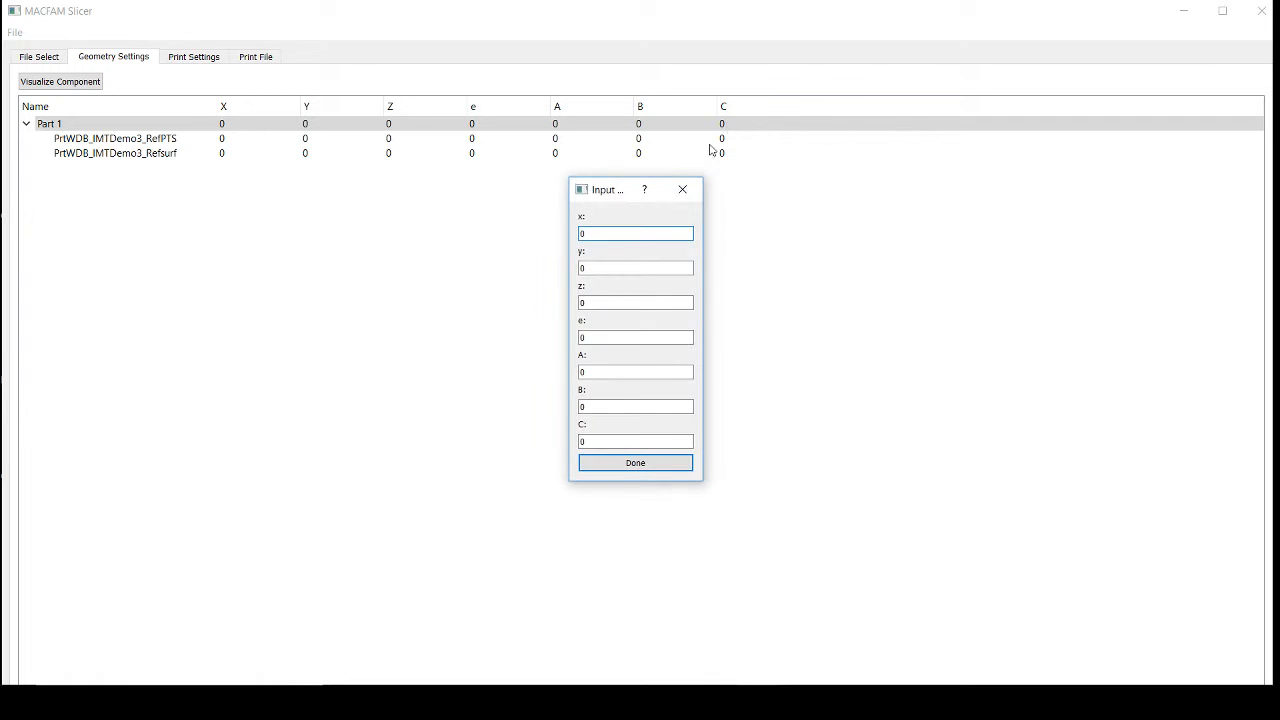
drag(610, 441, 529, 443)
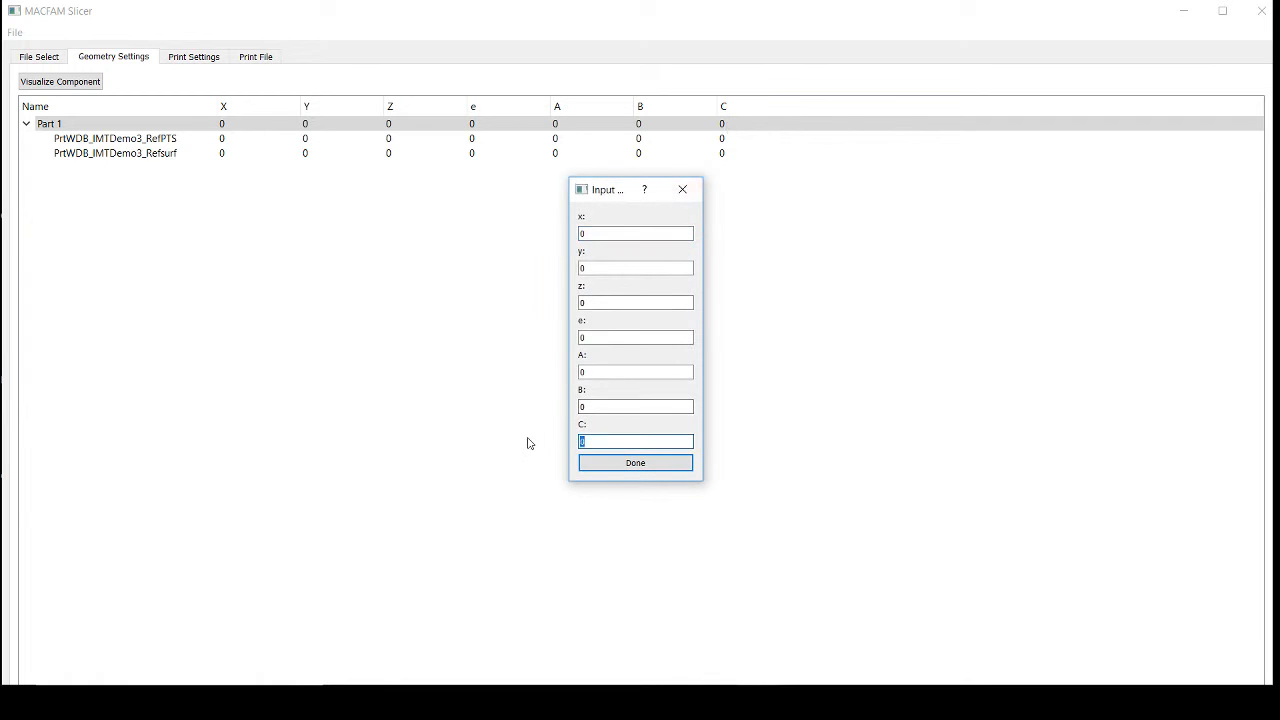
click(660, 466)
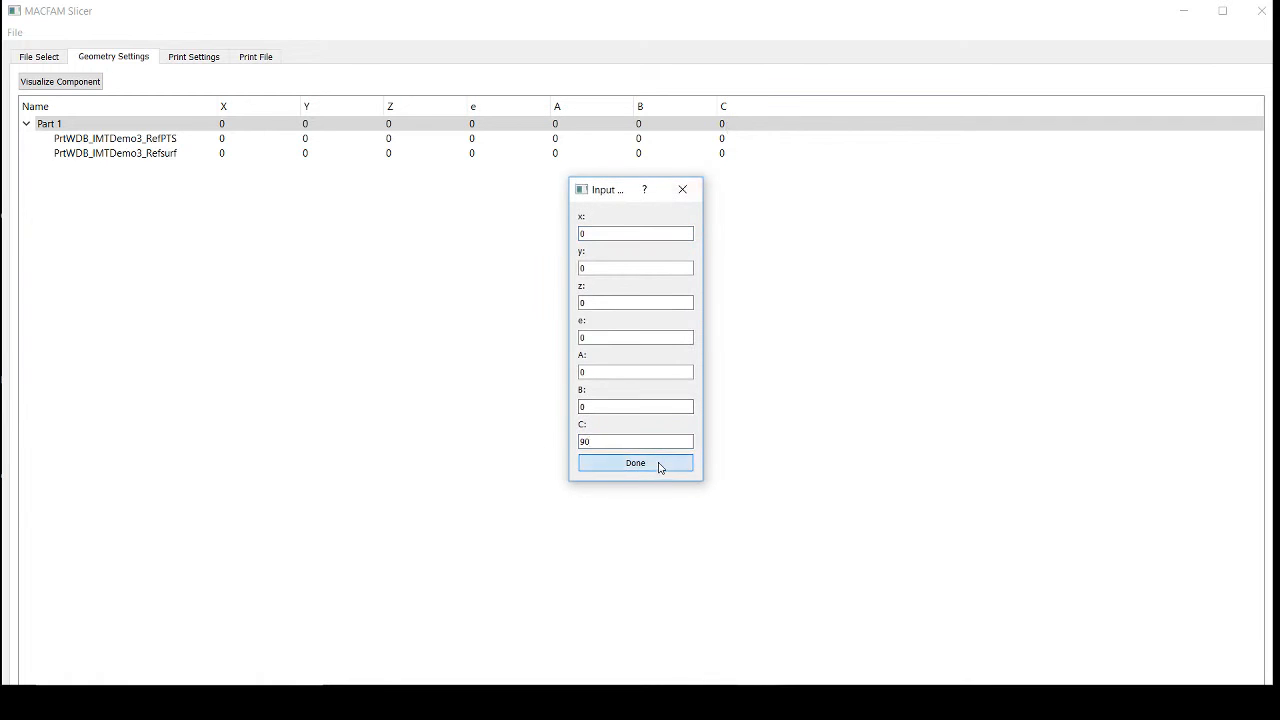
Visualize the rotated Part 1 along the X axis to examine its new orientation, and close the scene.
click(47, 84)
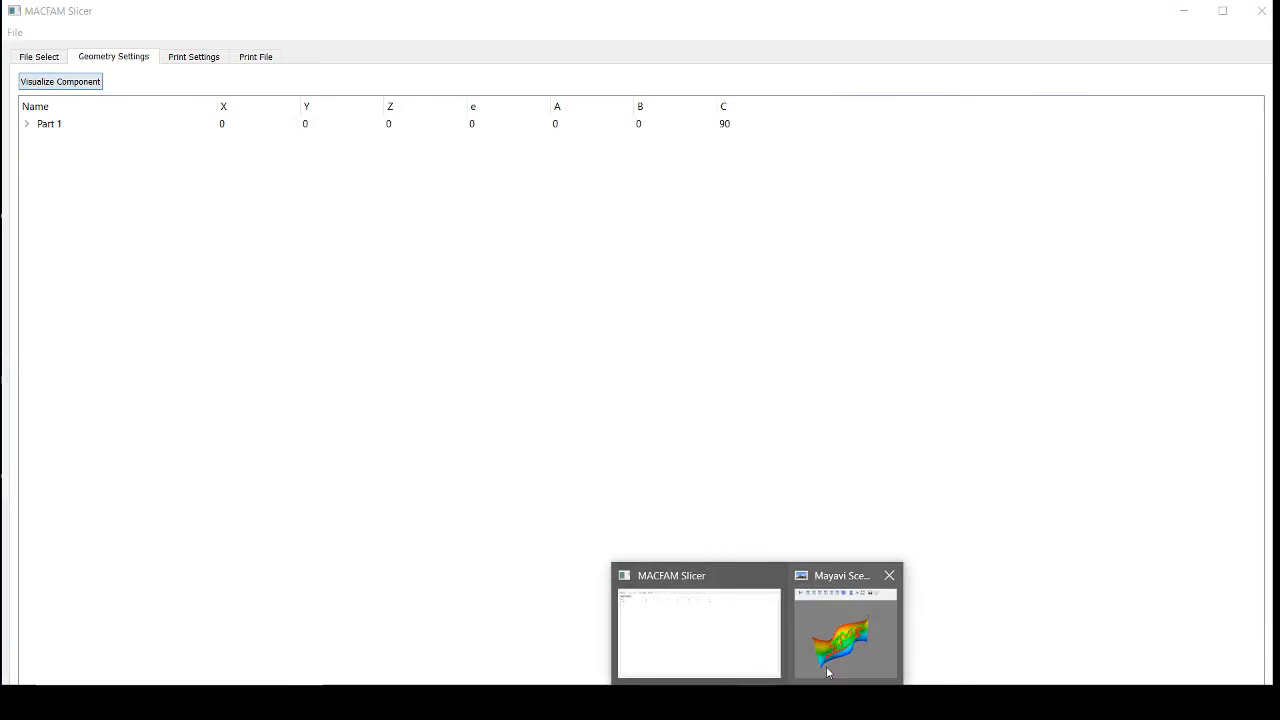
click(826, 655)
click(540, 237)
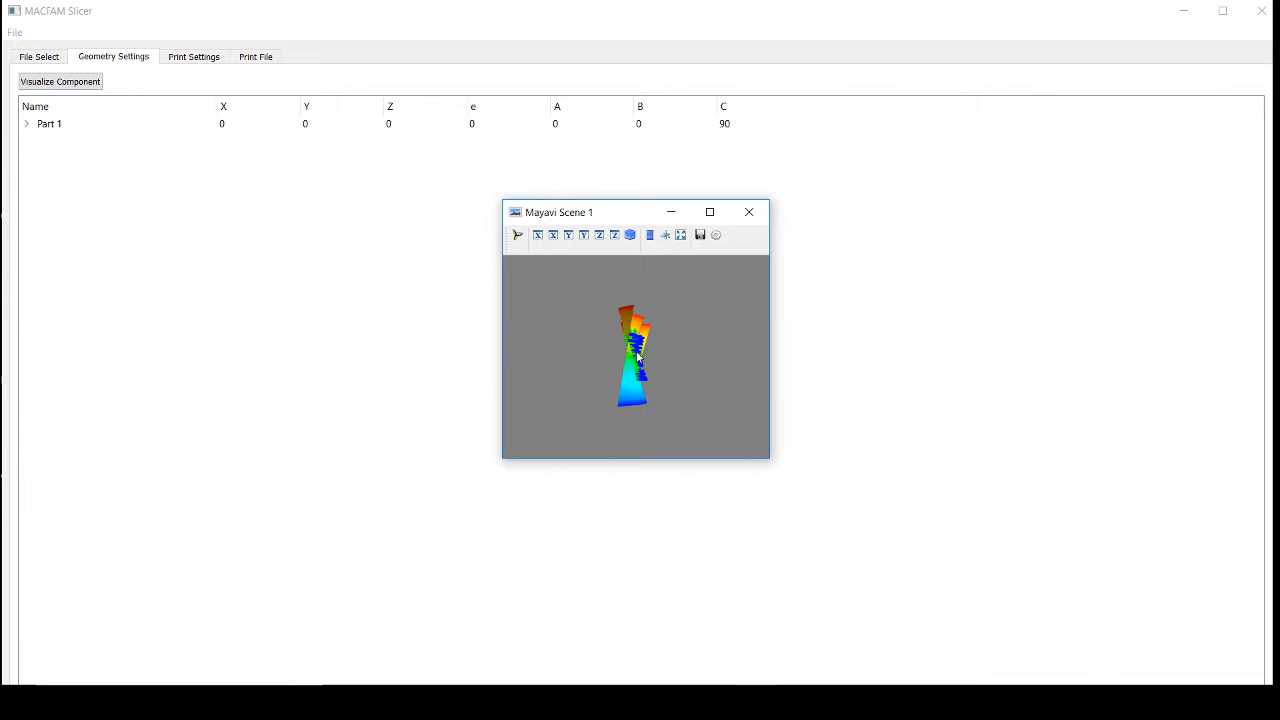
drag(630, 352, 641, 362)
click(755, 218)
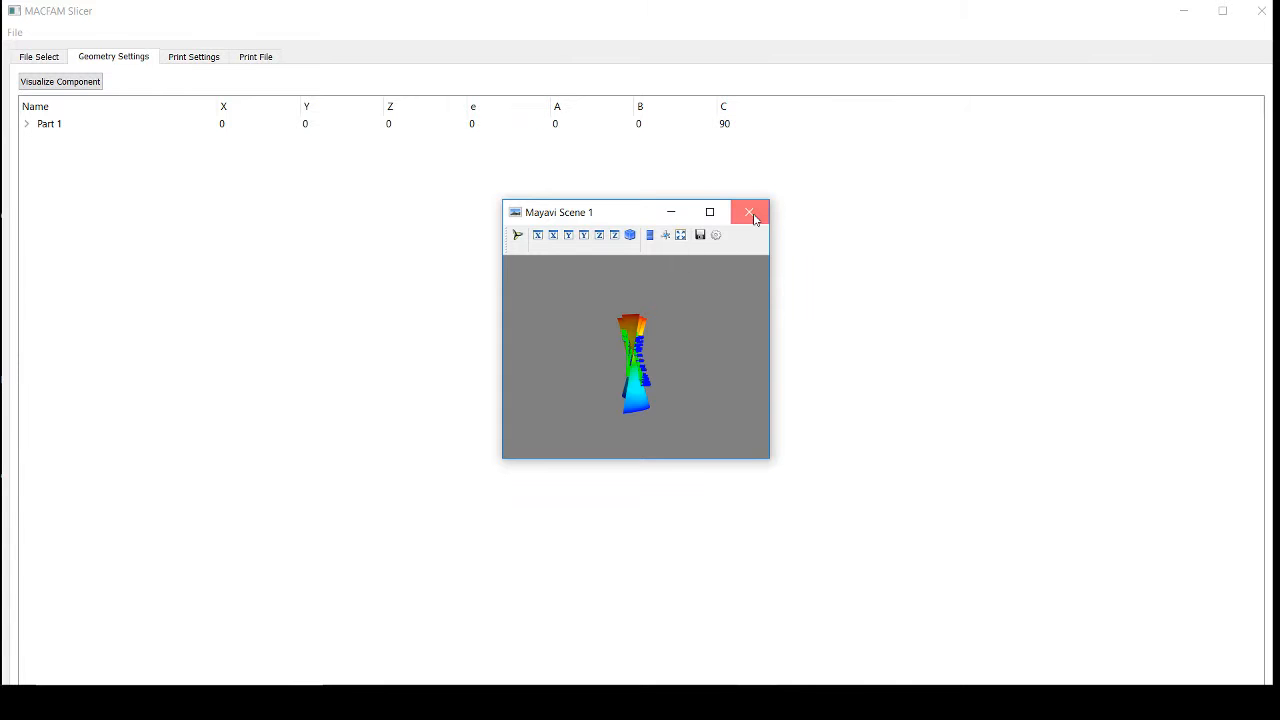
Set x to -100 and B to 90 for the PrtWDB_IMTDemo3_Refsurf component of Part 1, leaving C empty.
click(27, 123)
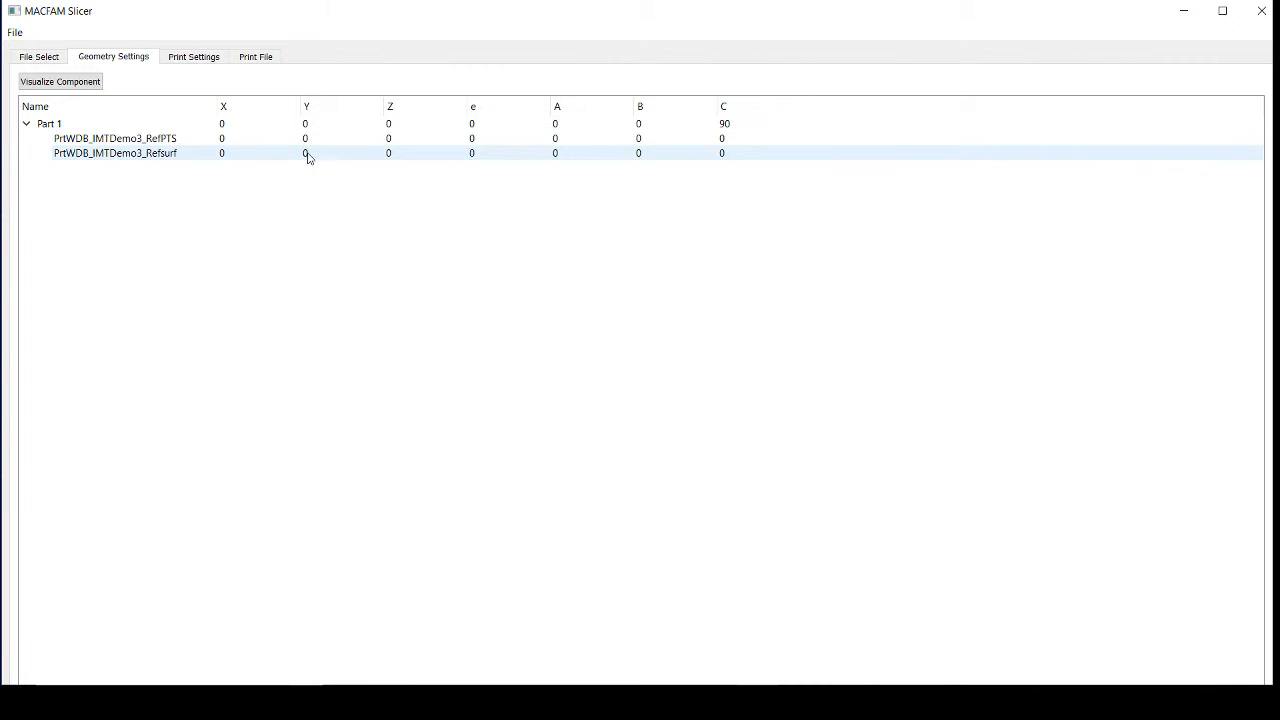
double_click(225, 155)
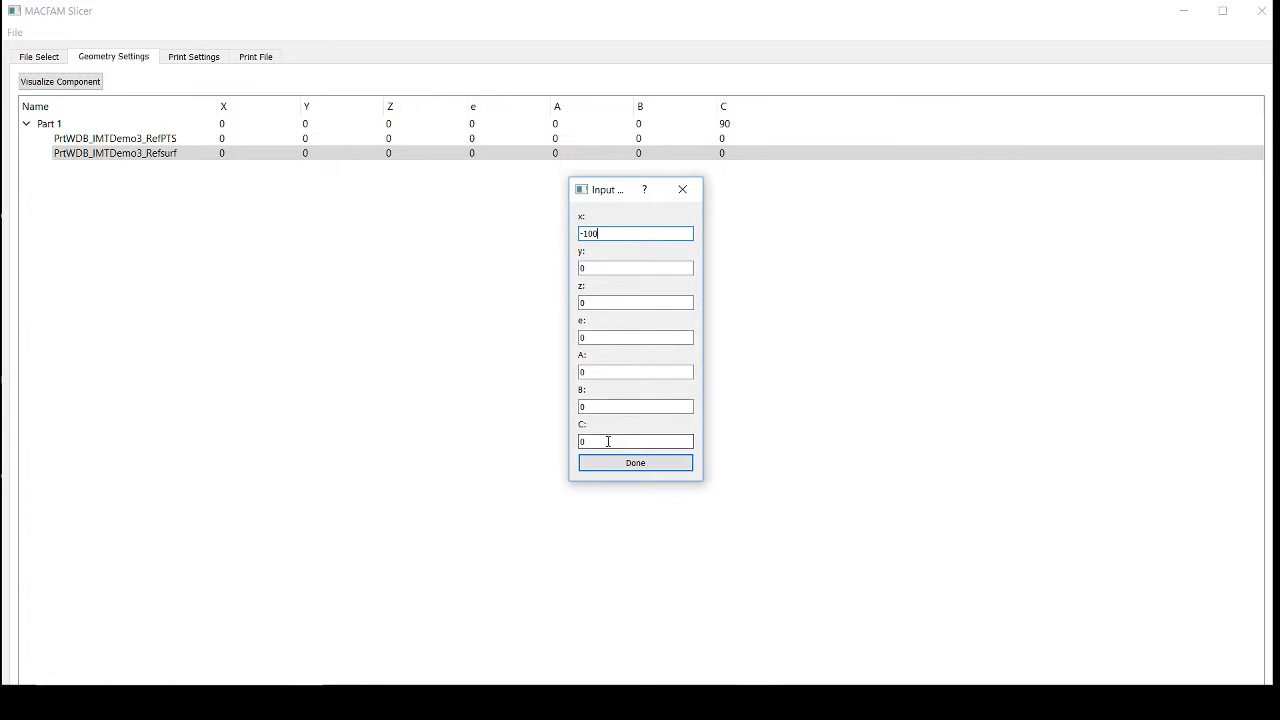
drag(600, 442, 573, 443)
drag(604, 407, 546, 409)
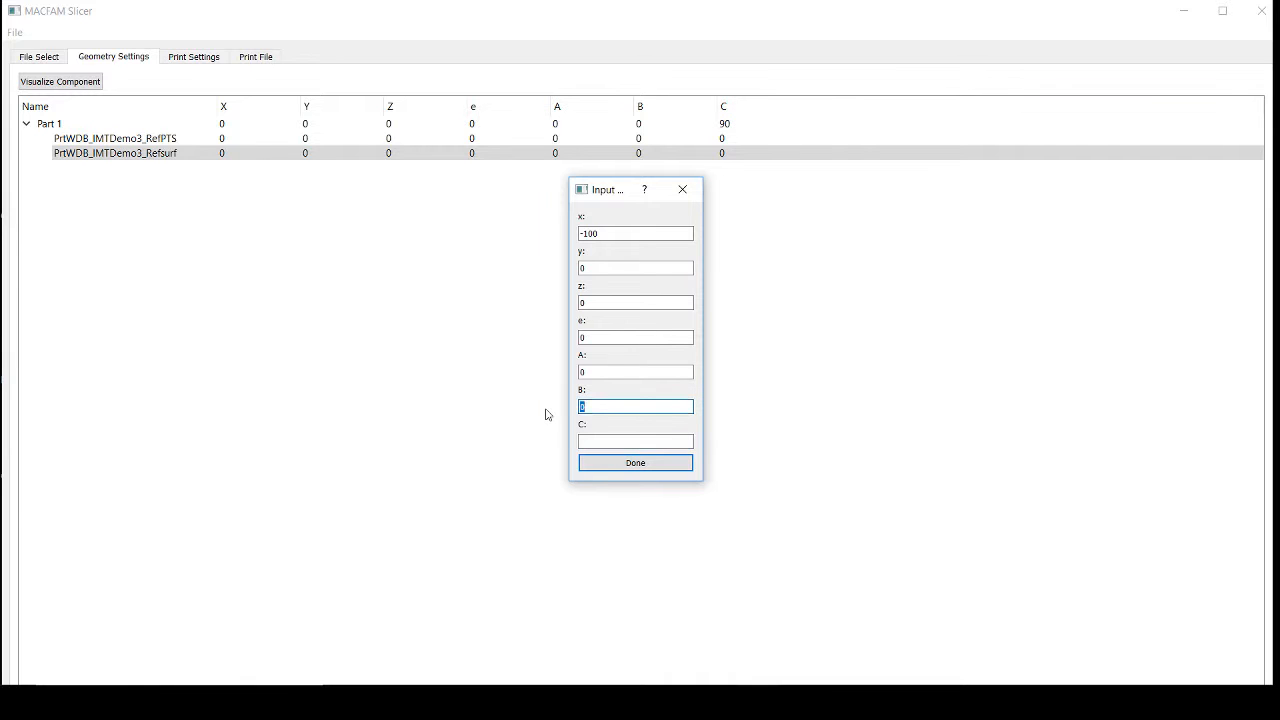
text(90)
click(660, 465)
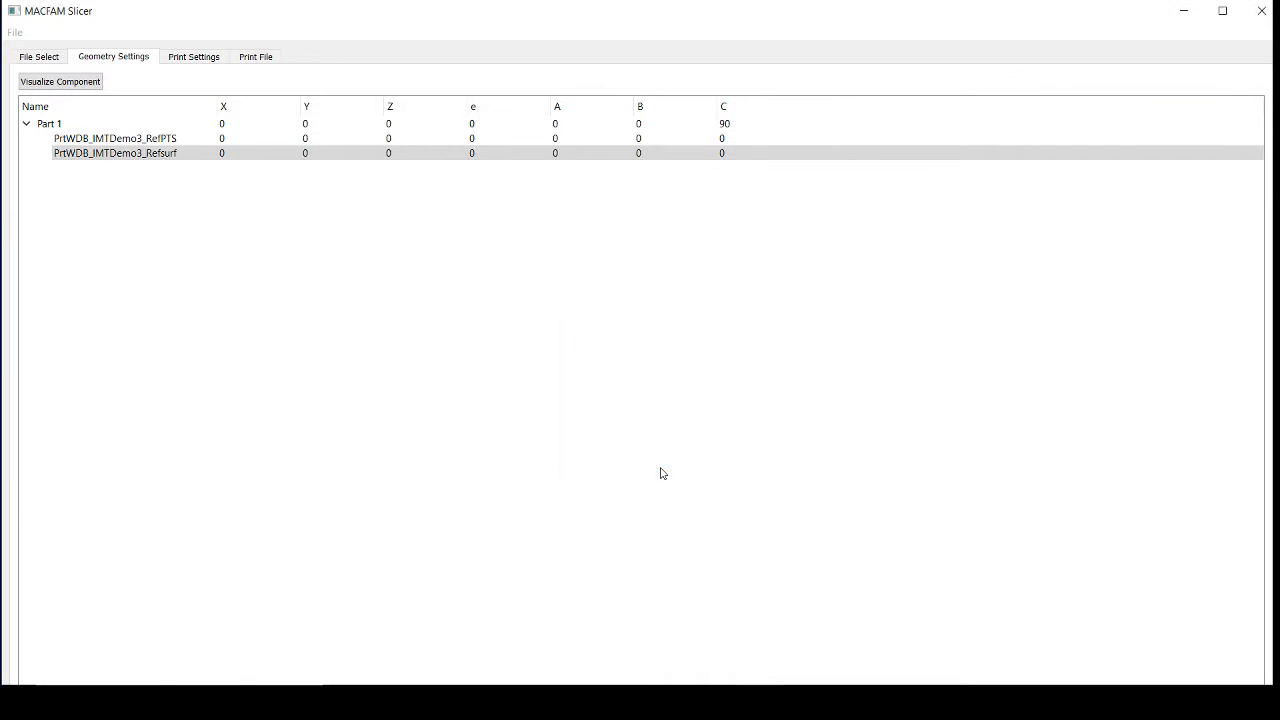
Visualize Part 1 to examine the moved and rotated reference surface against the lettering toolpath, and close the scene.
click(65, 86)
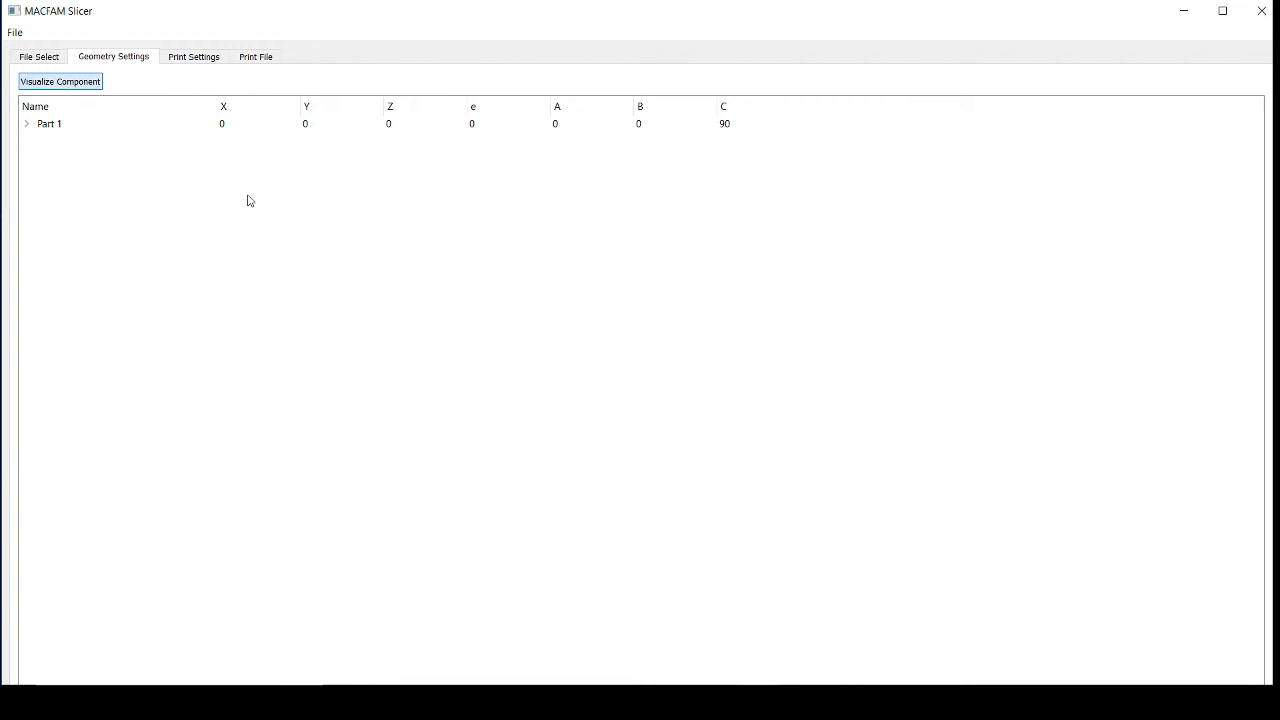
click(810, 610)
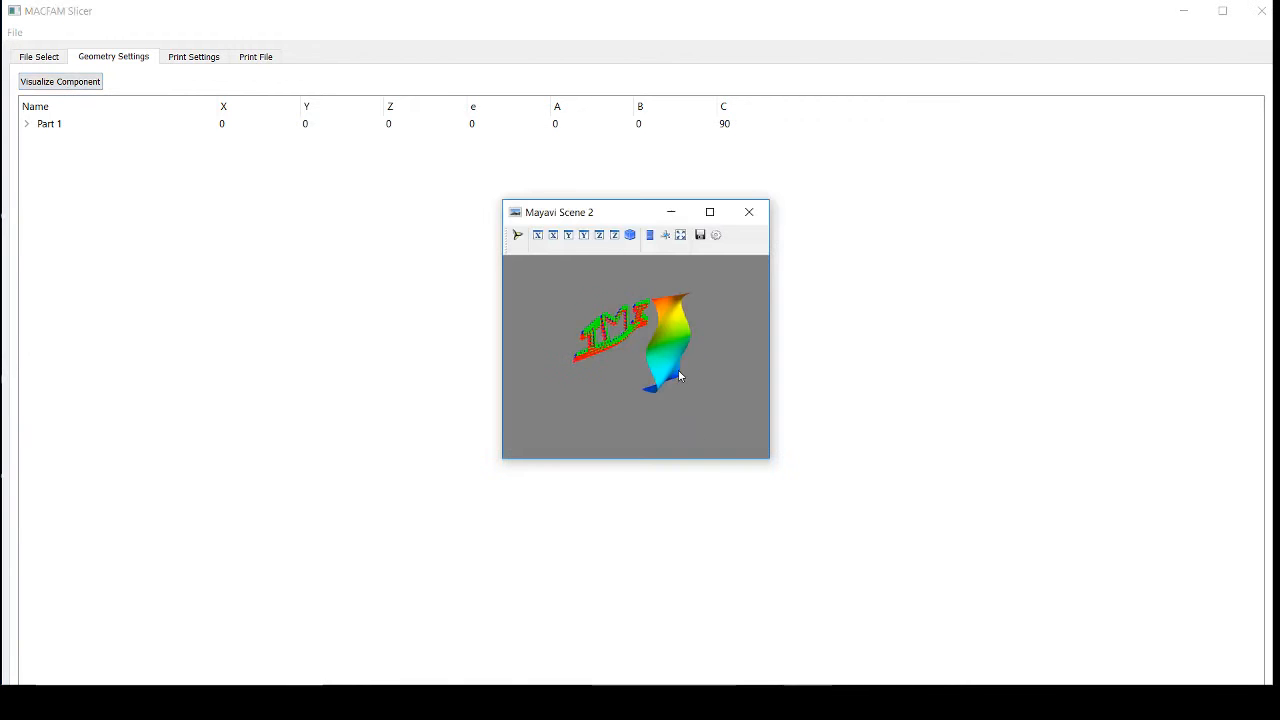
drag(621, 352, 658, 335)
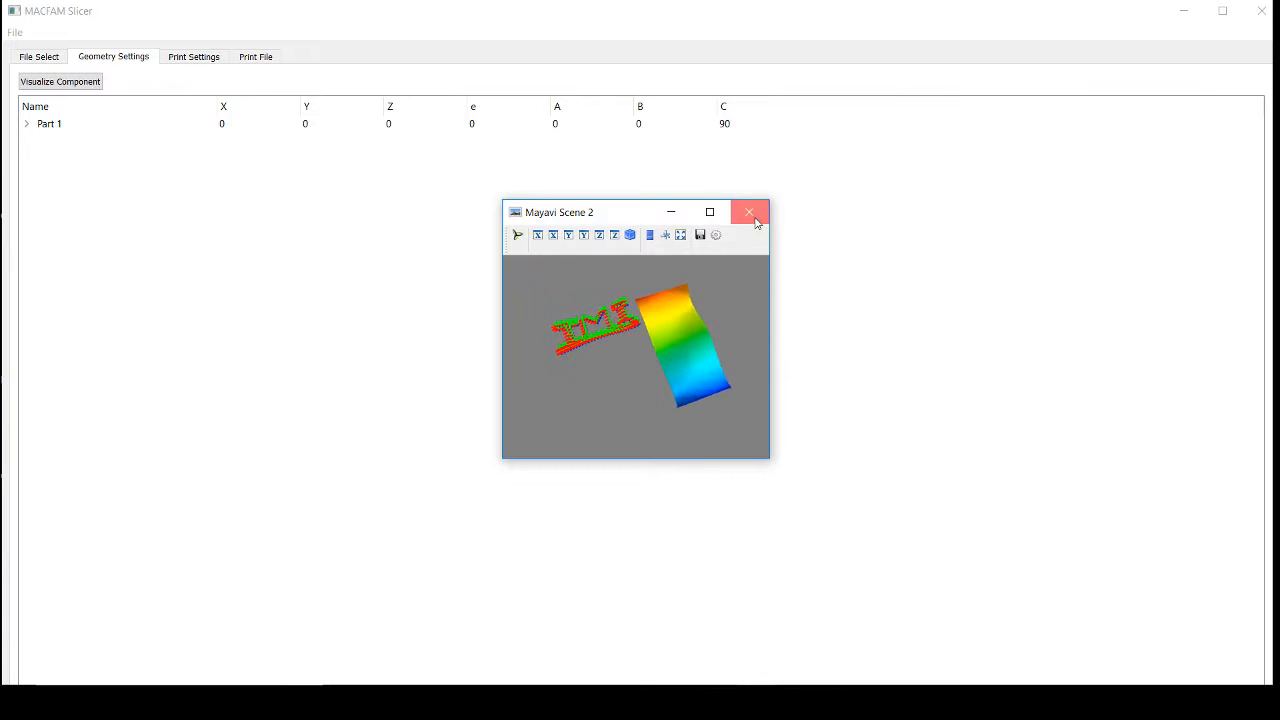
click(749, 212)
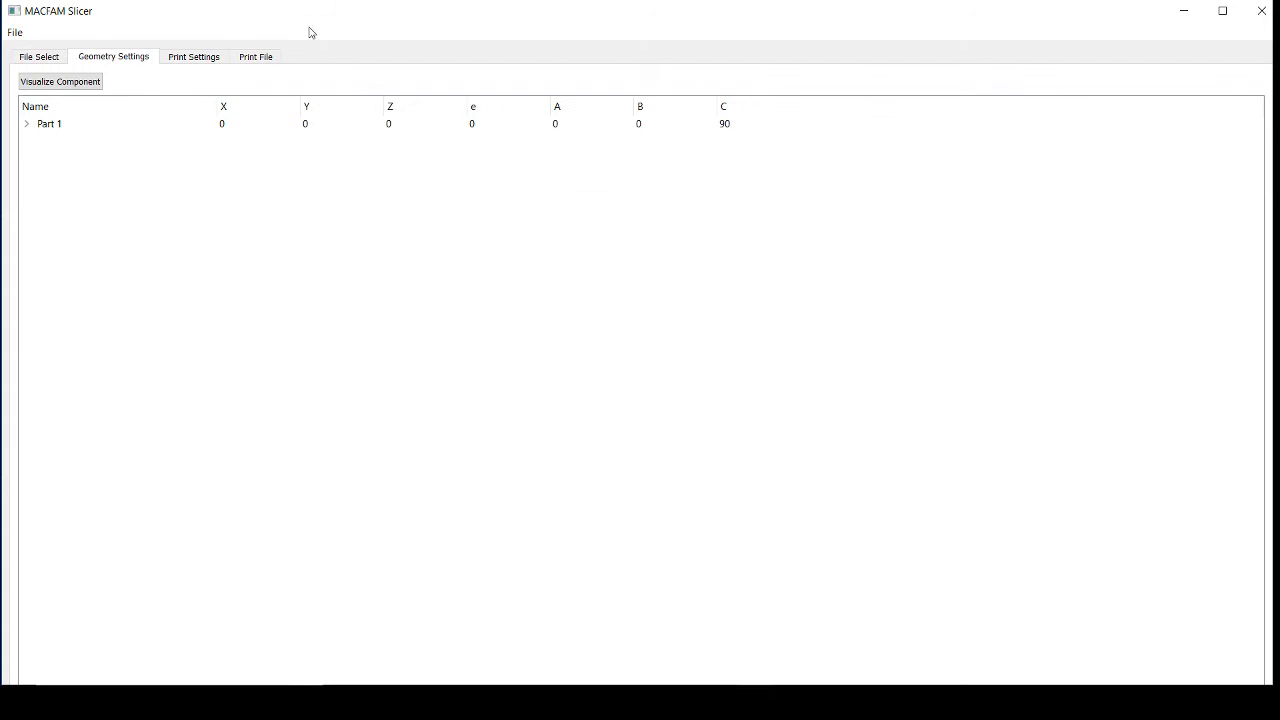
Show the print settings of Part 1's components, with the Name column widened to fit their full names.
click(192, 55)
click(27, 100)
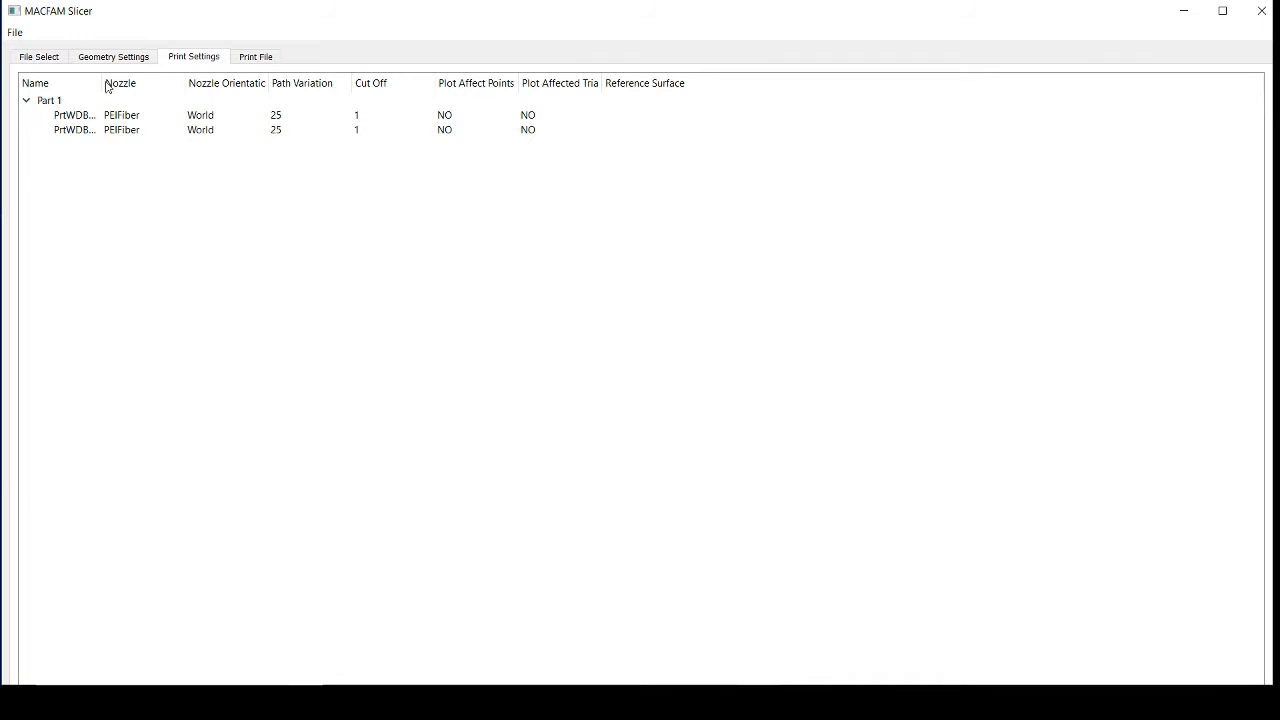
drag(100, 79, 203, 79)
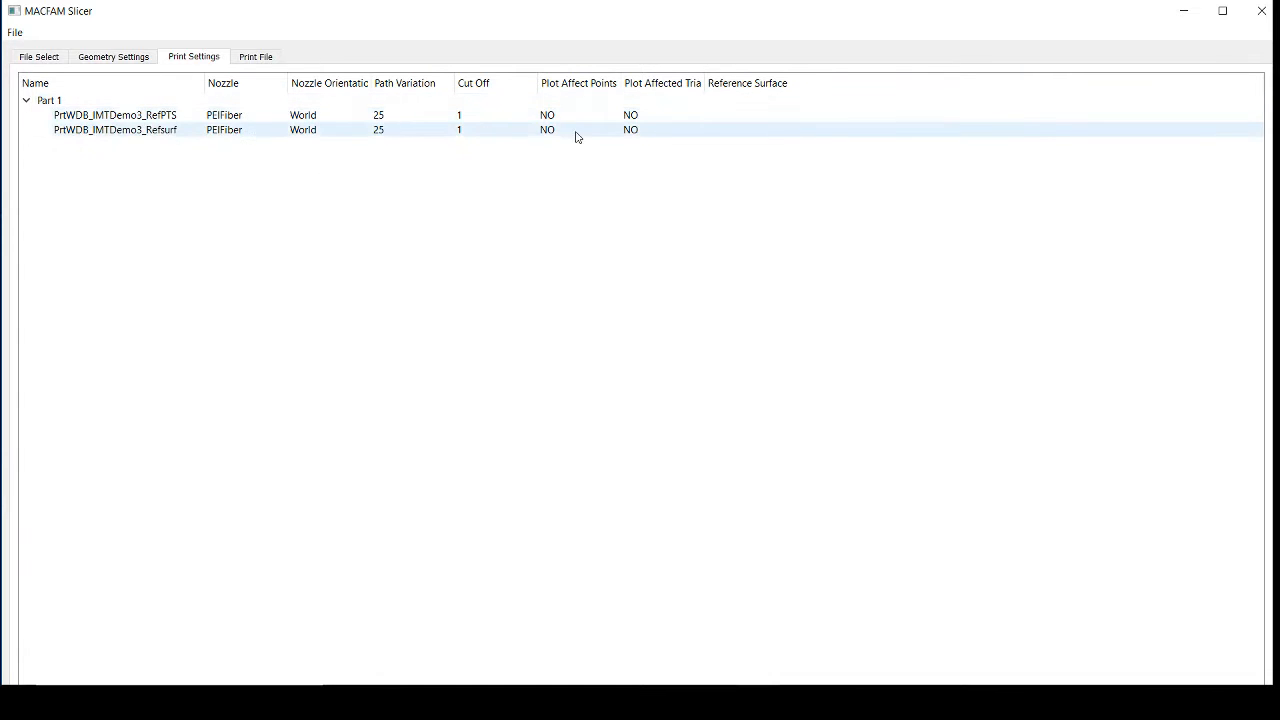
Assign PrtWDB_IMTDemo3_Refsurf as the reference surface of PrtWDB_IMTDemo3_RefPTS, keeping World nozzle orientation, and expand Part 1.
double_click(126, 119)
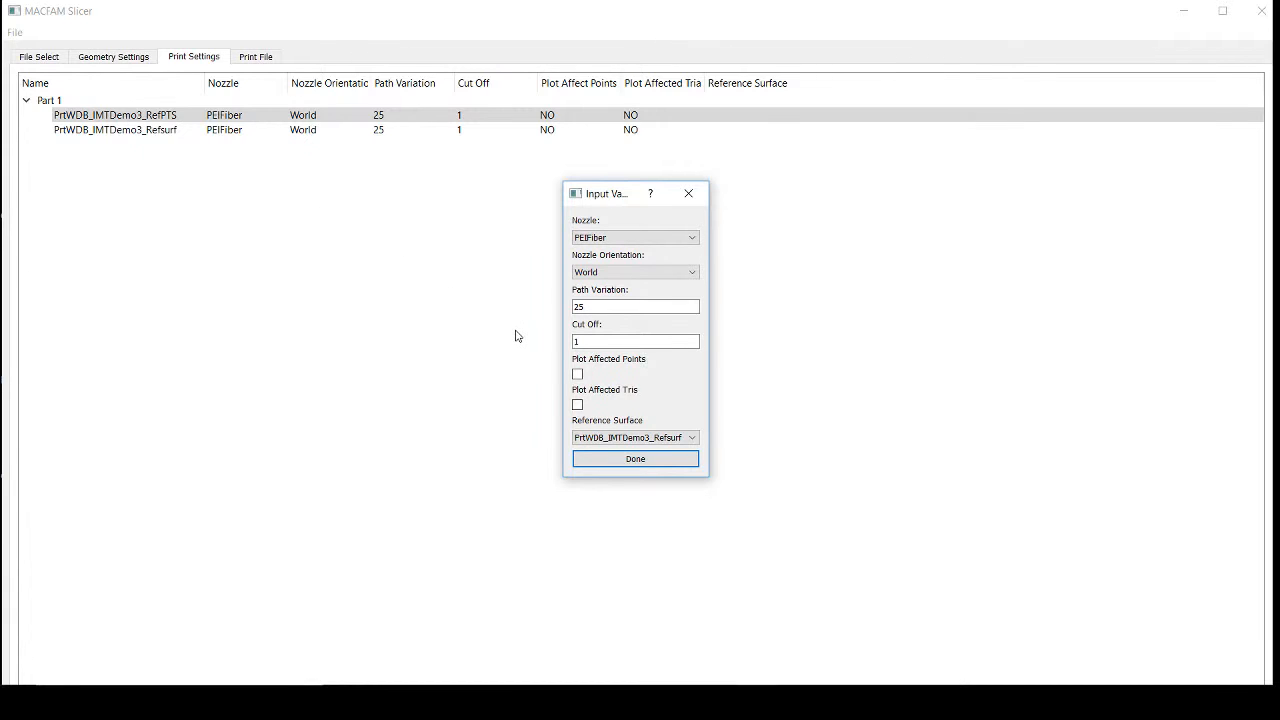
click(686, 274)
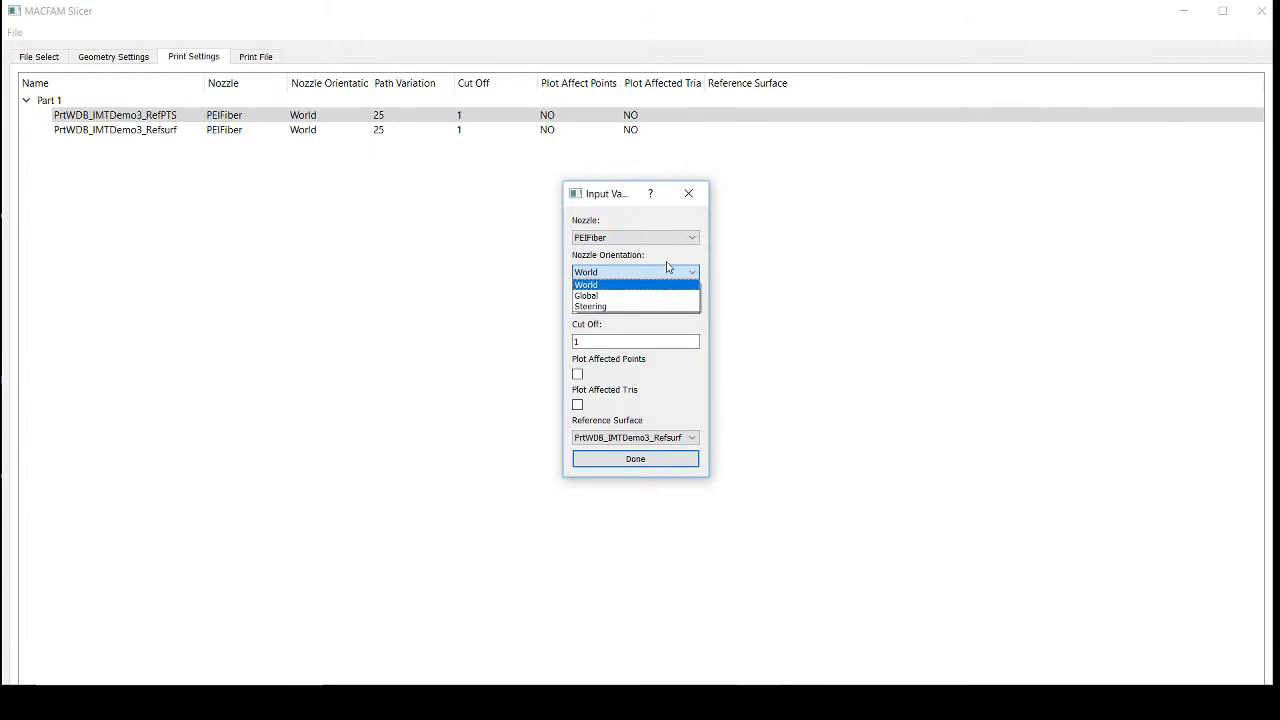
click(671, 271)
click(688, 306)
click(648, 345)
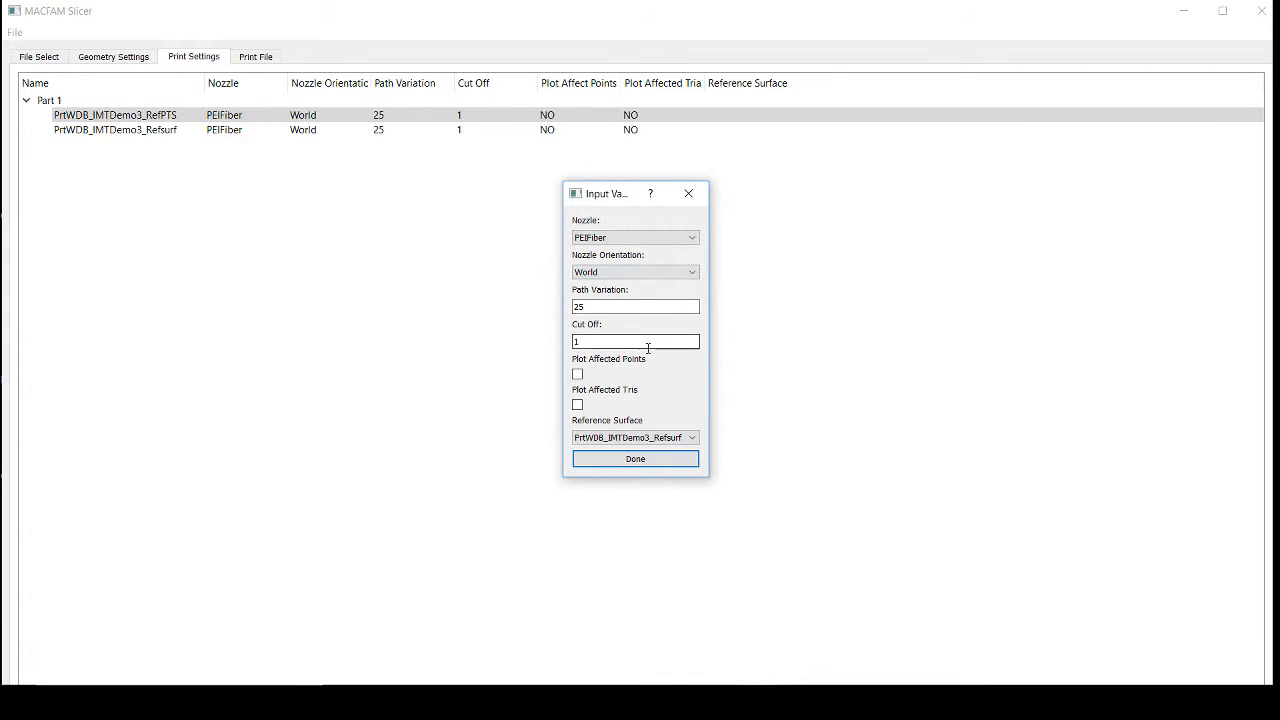
click(673, 440)
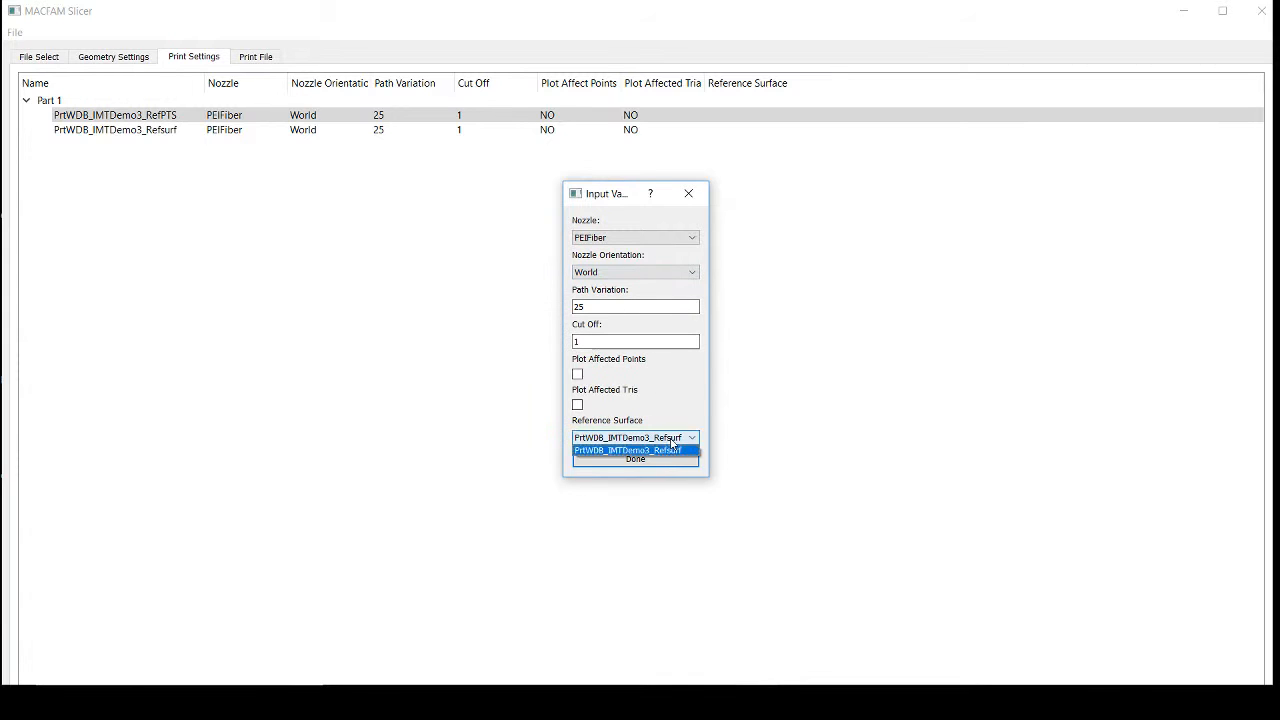
click(673, 451)
click(666, 459)
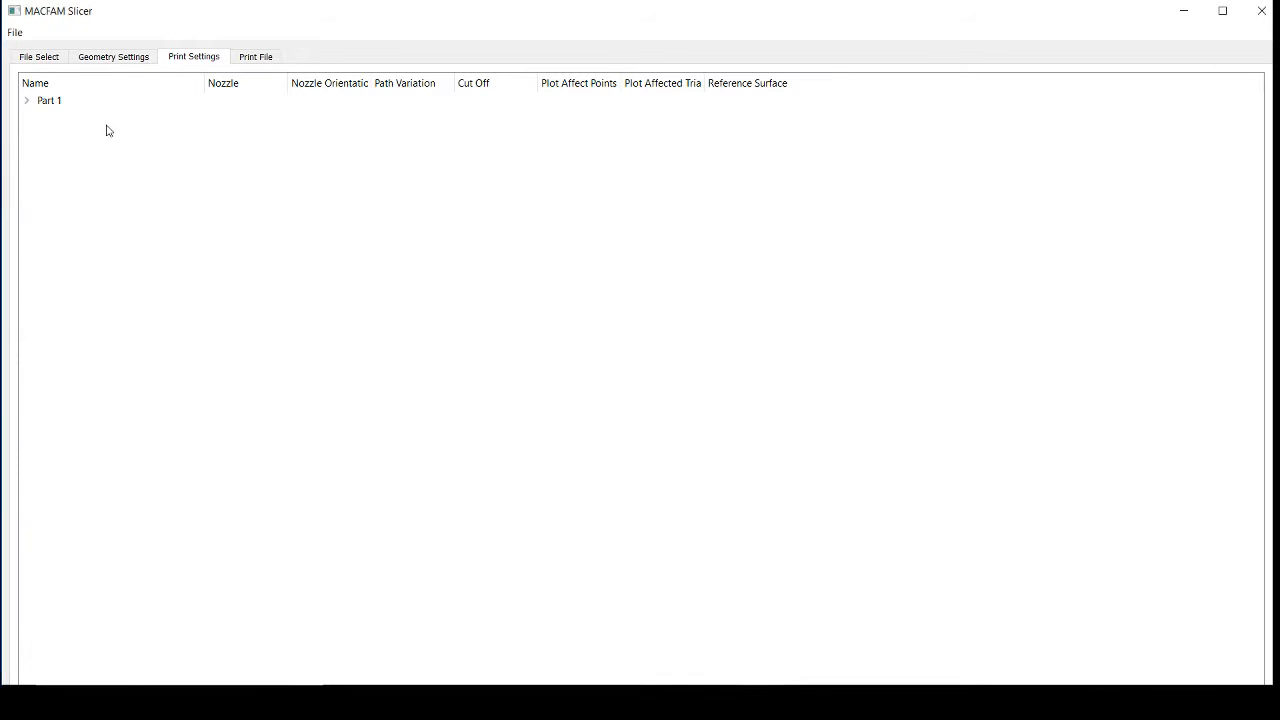
click(28, 102)
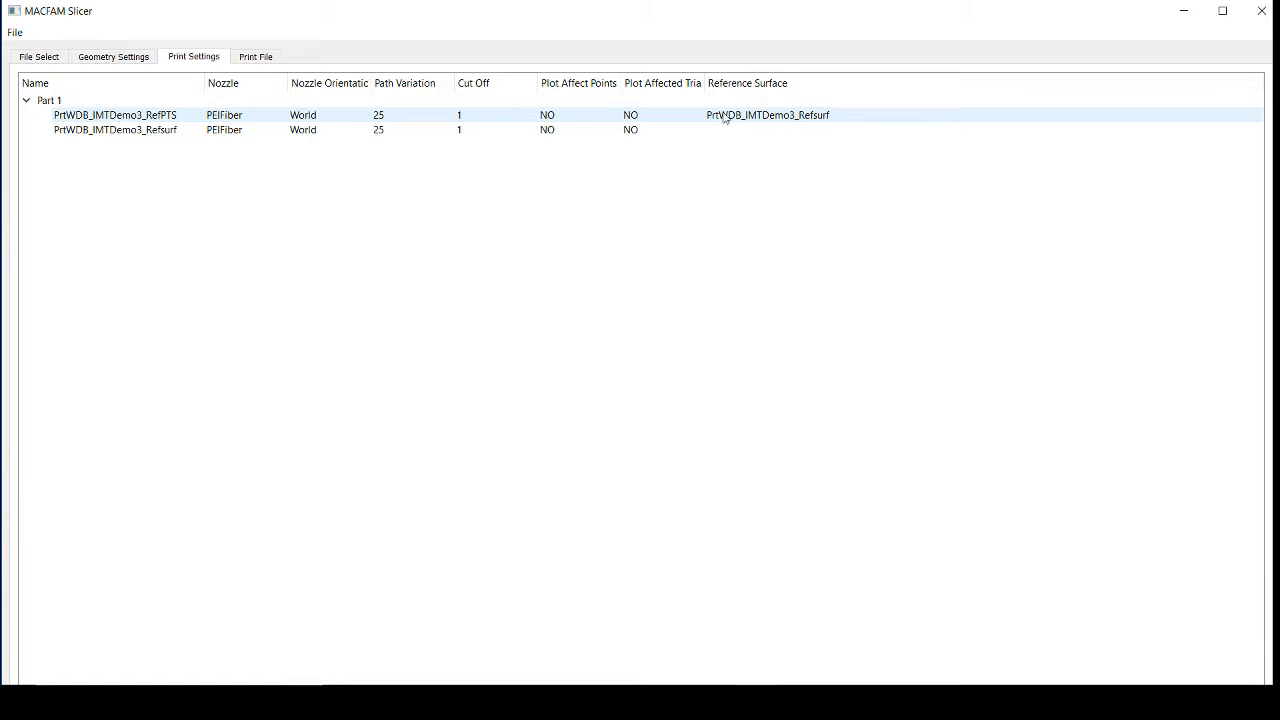
Print the filament analytics for the project's components in the print file output.
click(258, 58)
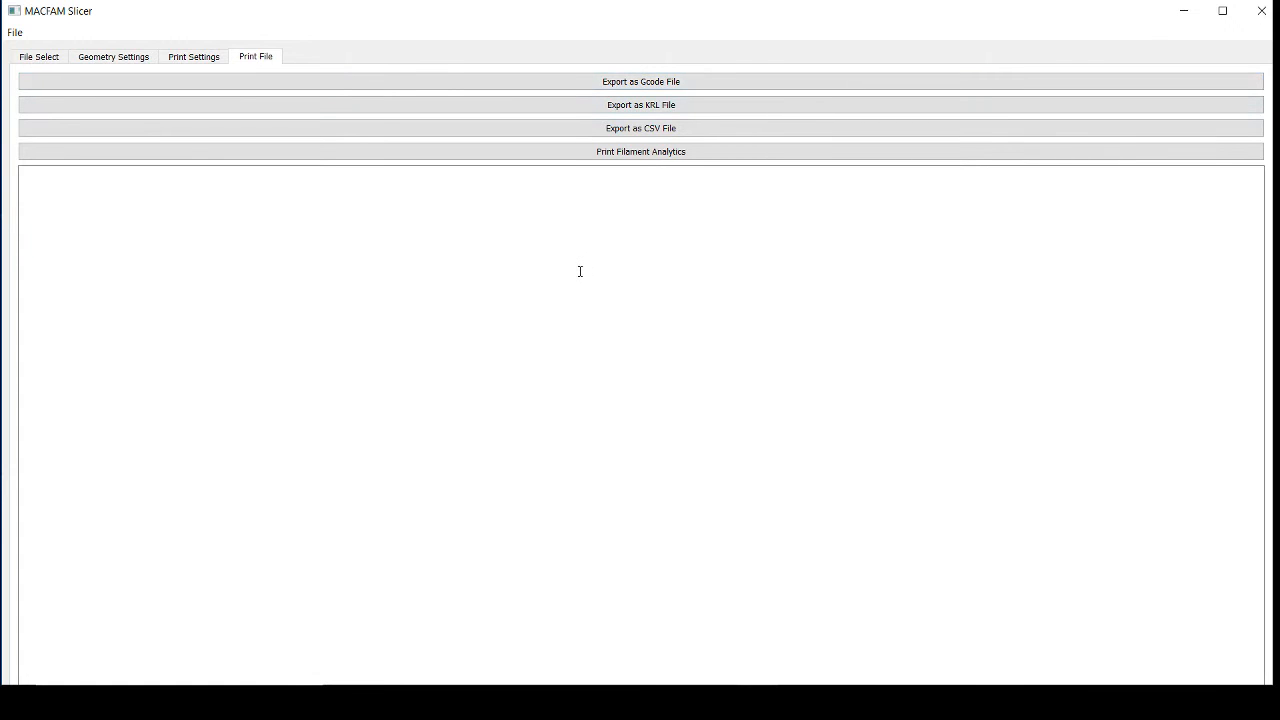
click(637, 155)
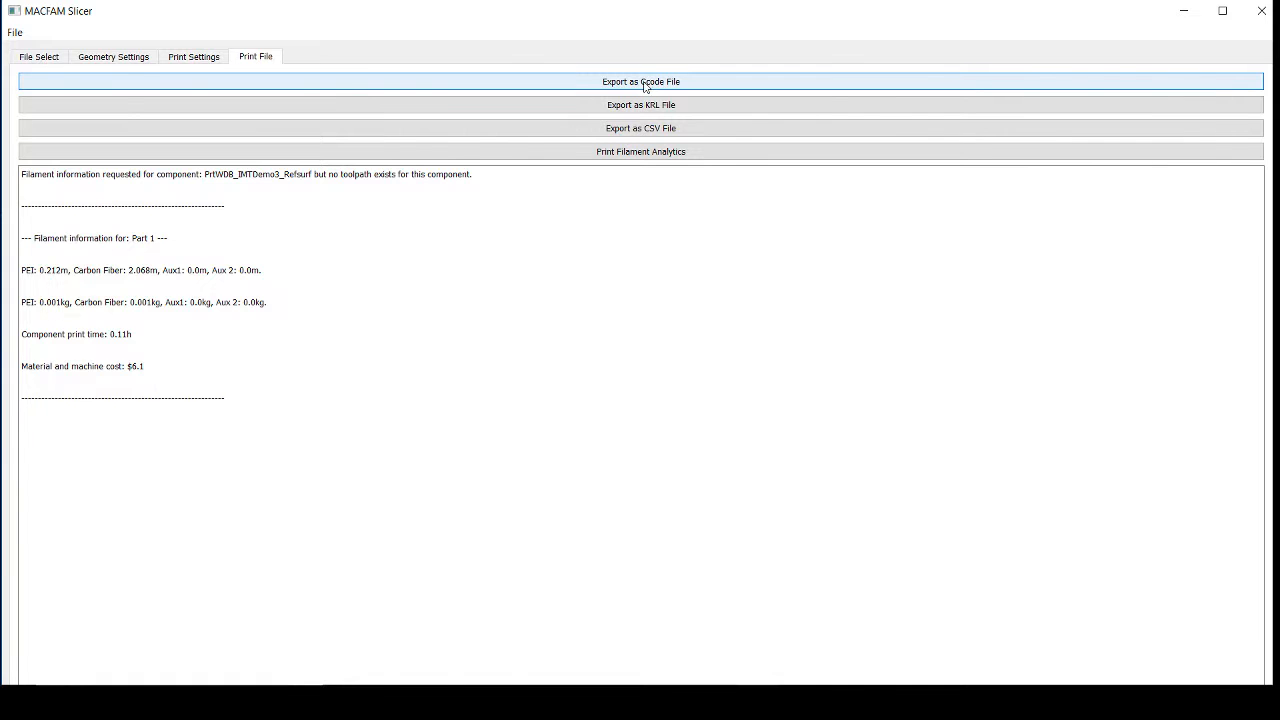
Export the print as a Gcode file named "Part 1 gcode" into the working folder.
click(645, 86)
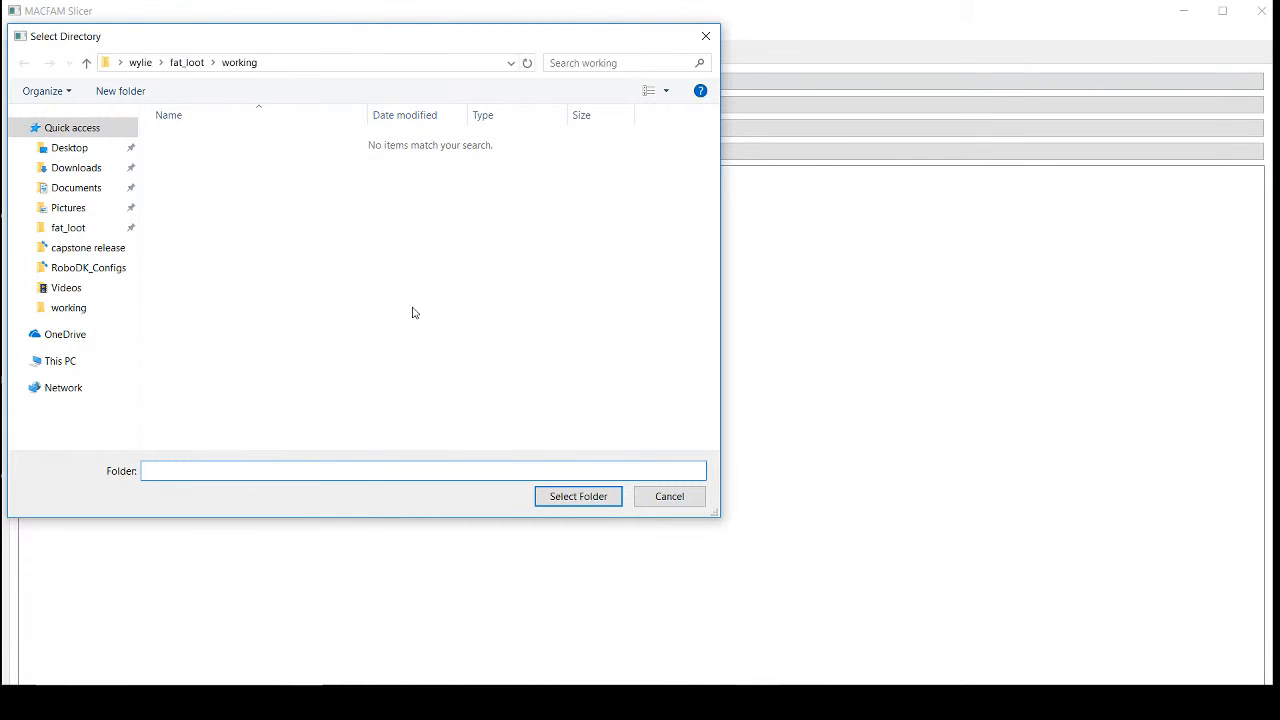
click(590, 503)
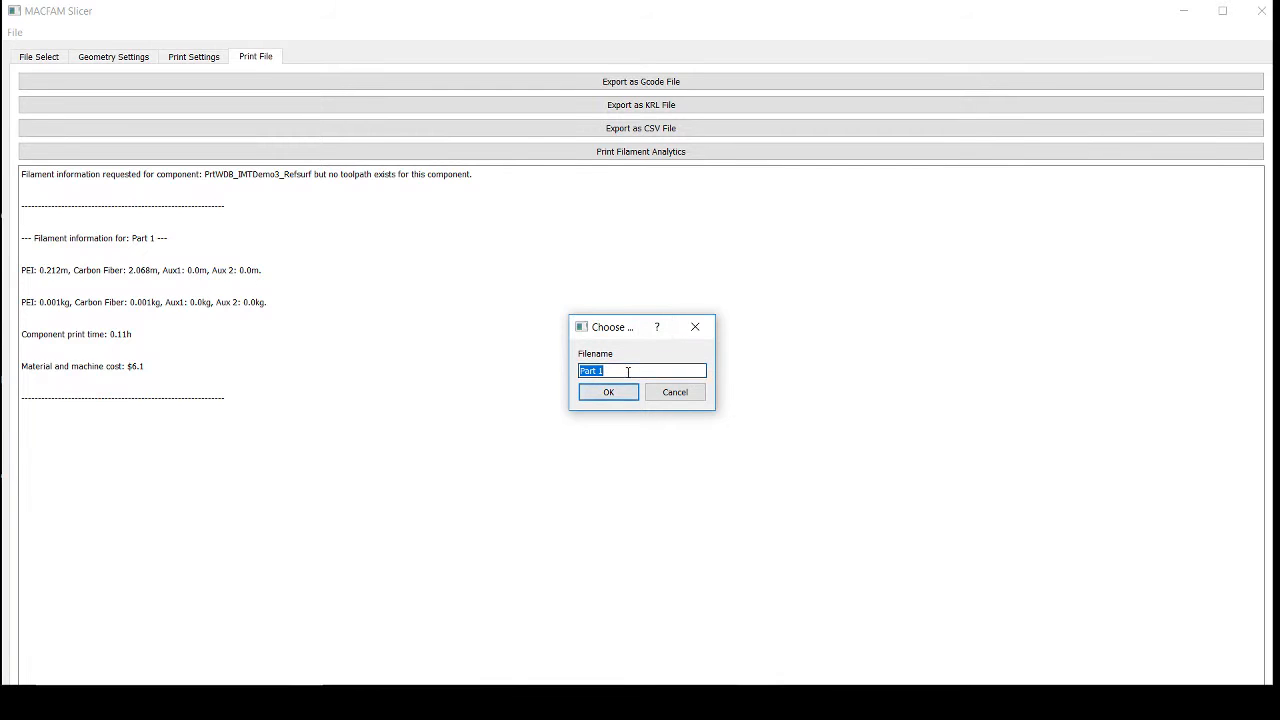
click(628, 371)
text(gcode)
click(608, 393)
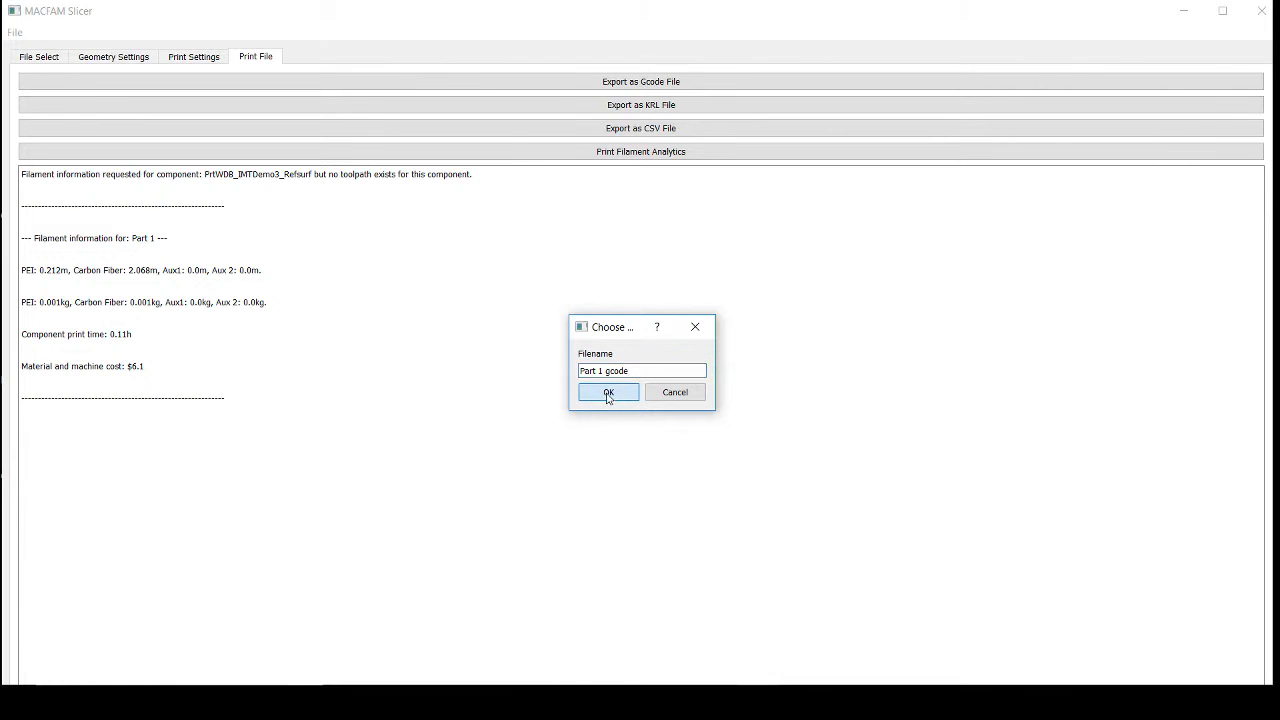
Export the print as a KRL file named "Part 1 roboDK" into the working folder.
click(728, 108)
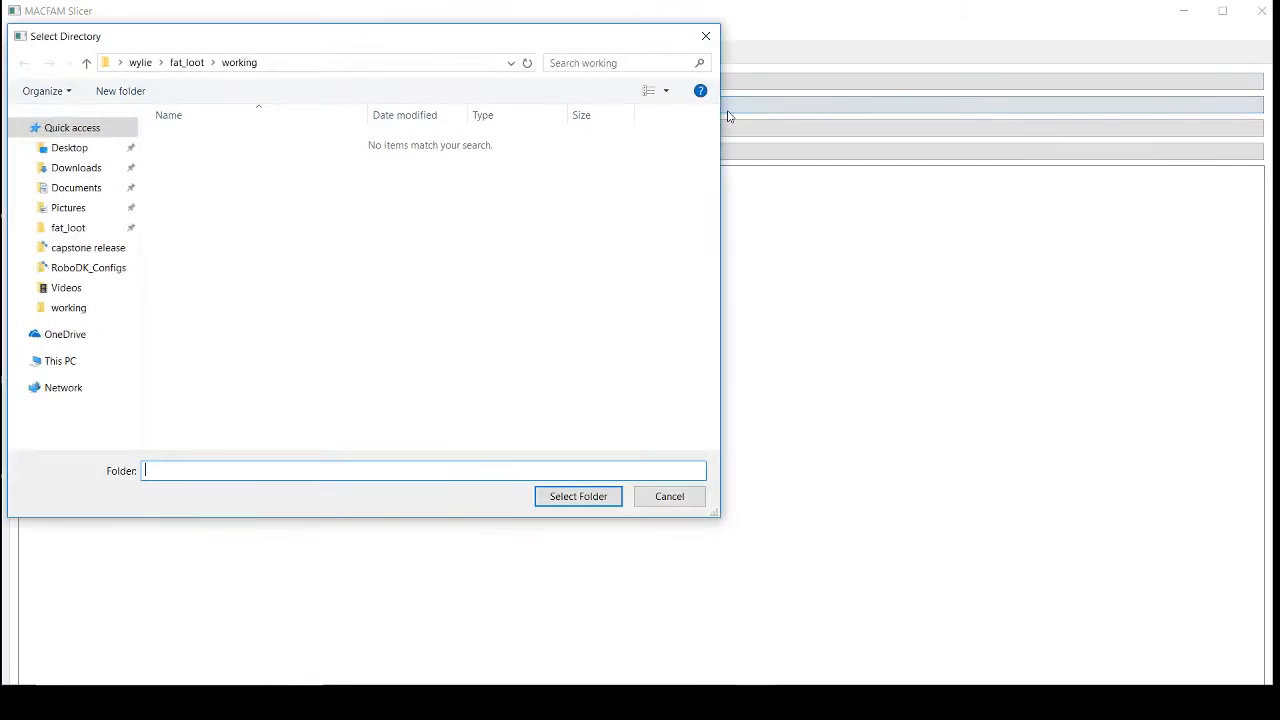
click(598, 500)
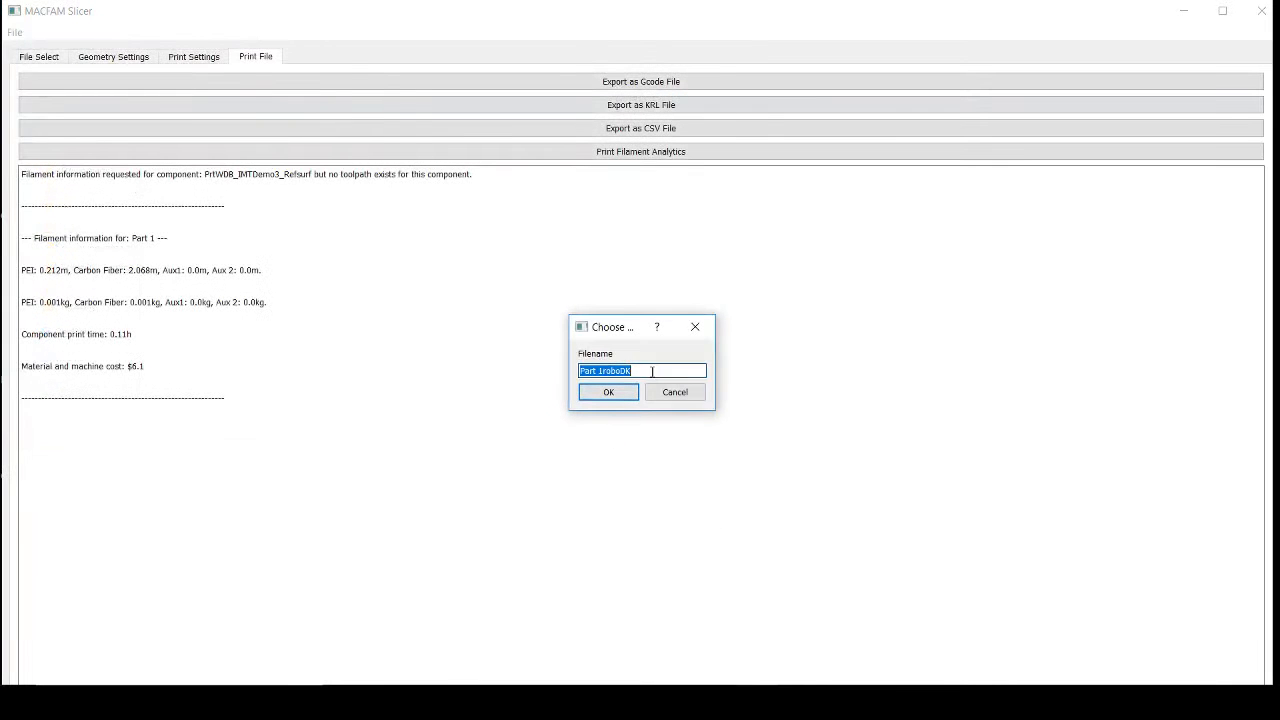
click(606, 371)
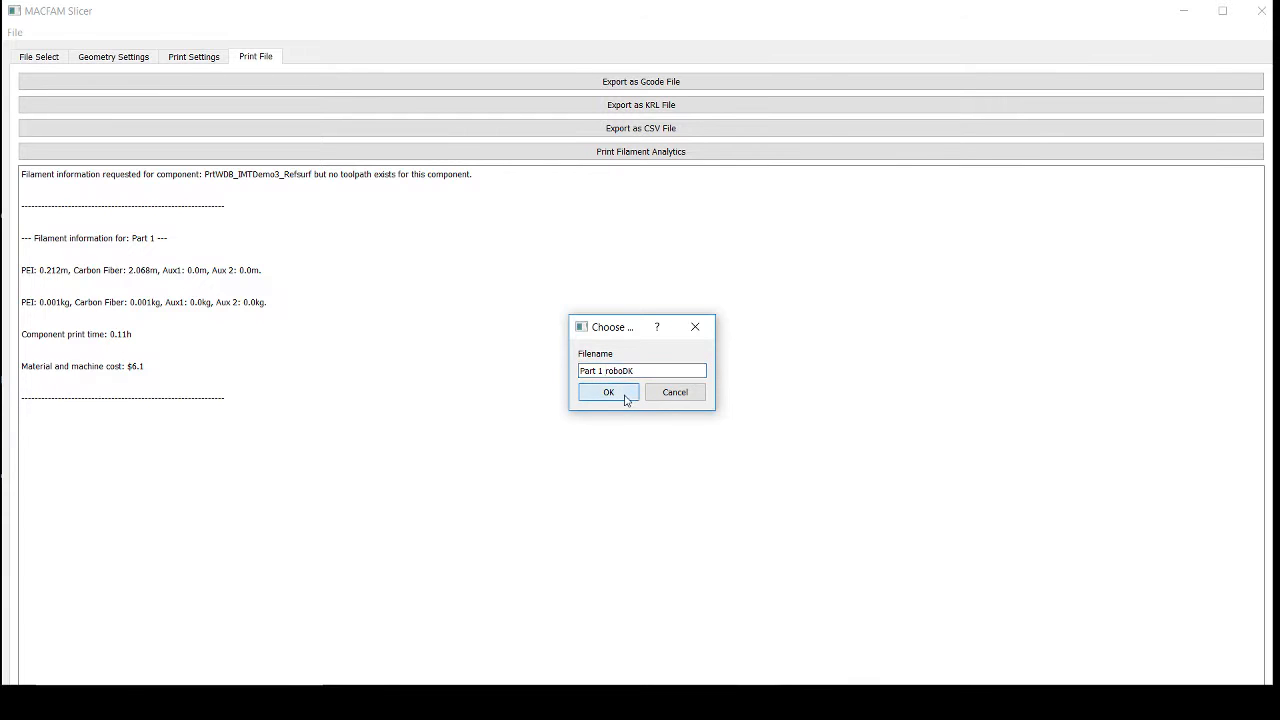
click(627, 396)
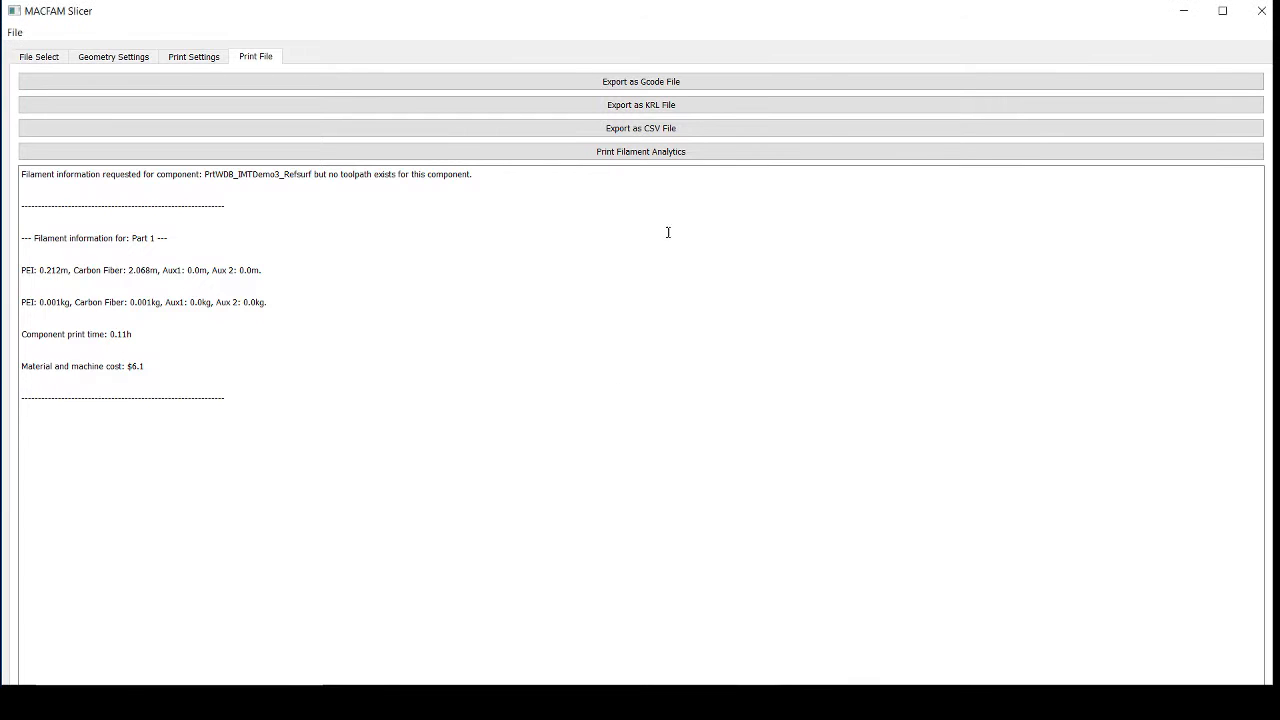
Export the print as a CSV file named "Part 1 csv" into the working folder.
click(677, 131)
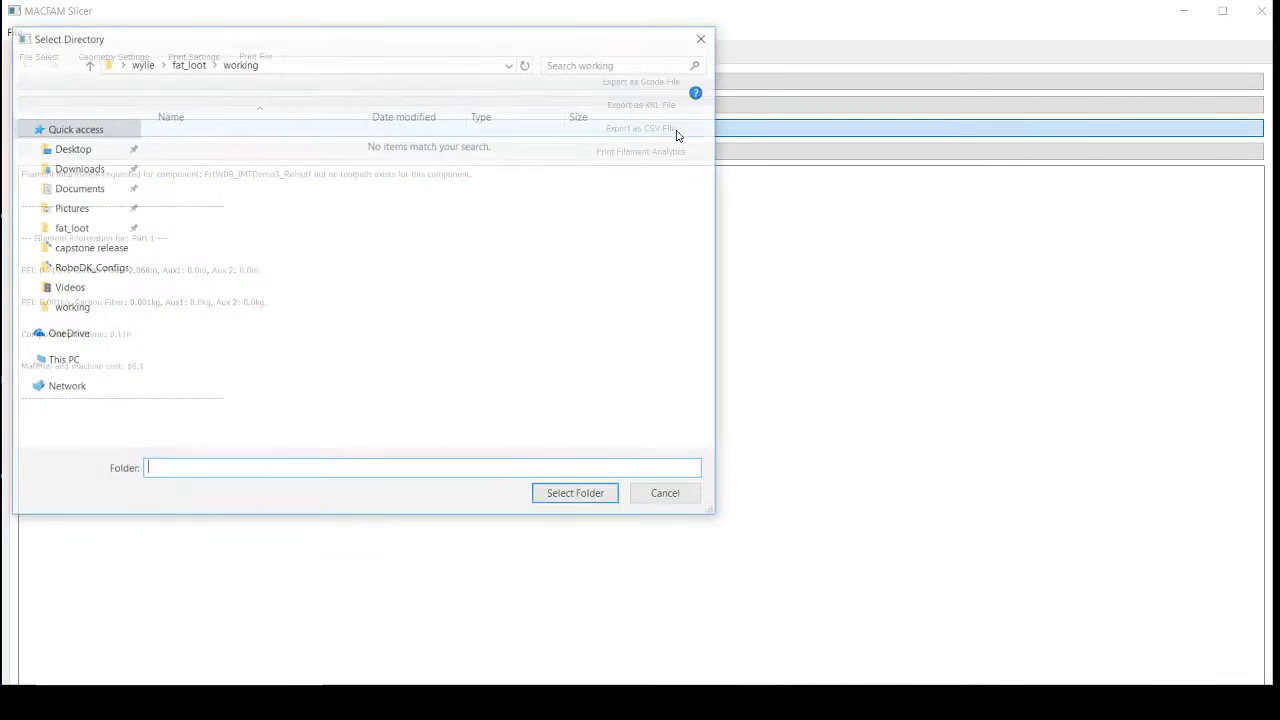
click(600, 505)
click(622, 371)
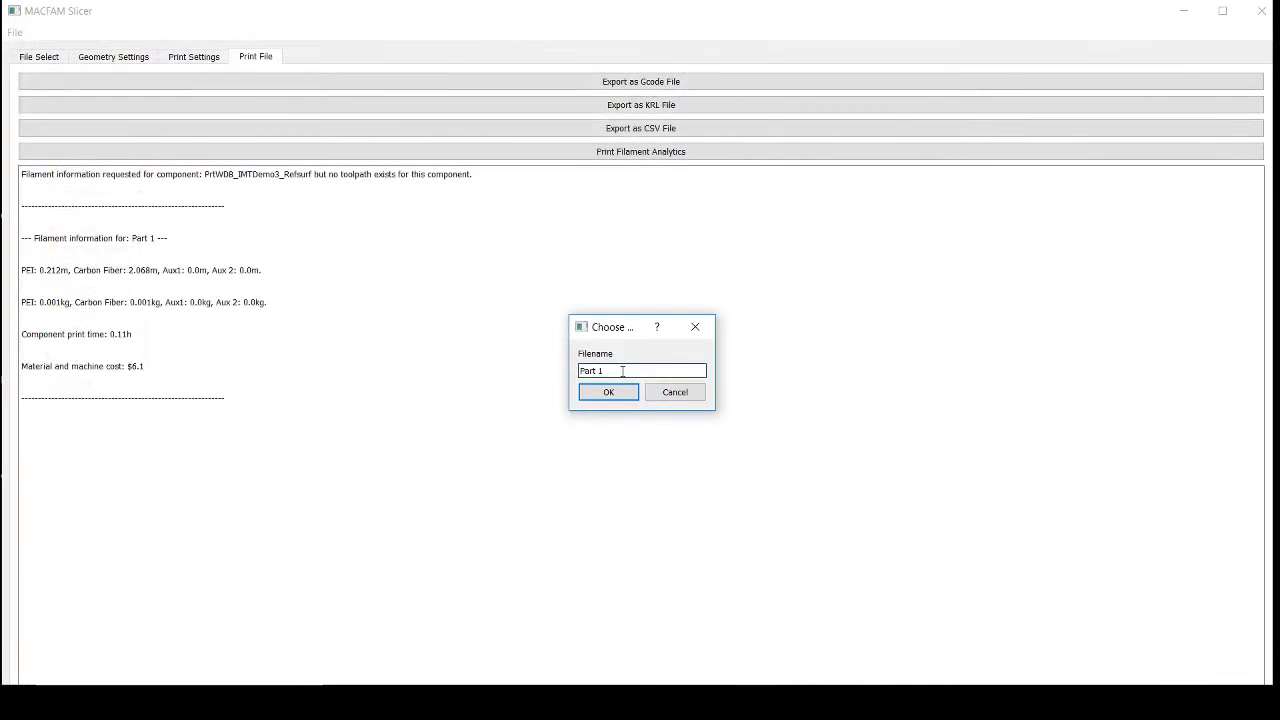
text(csv)
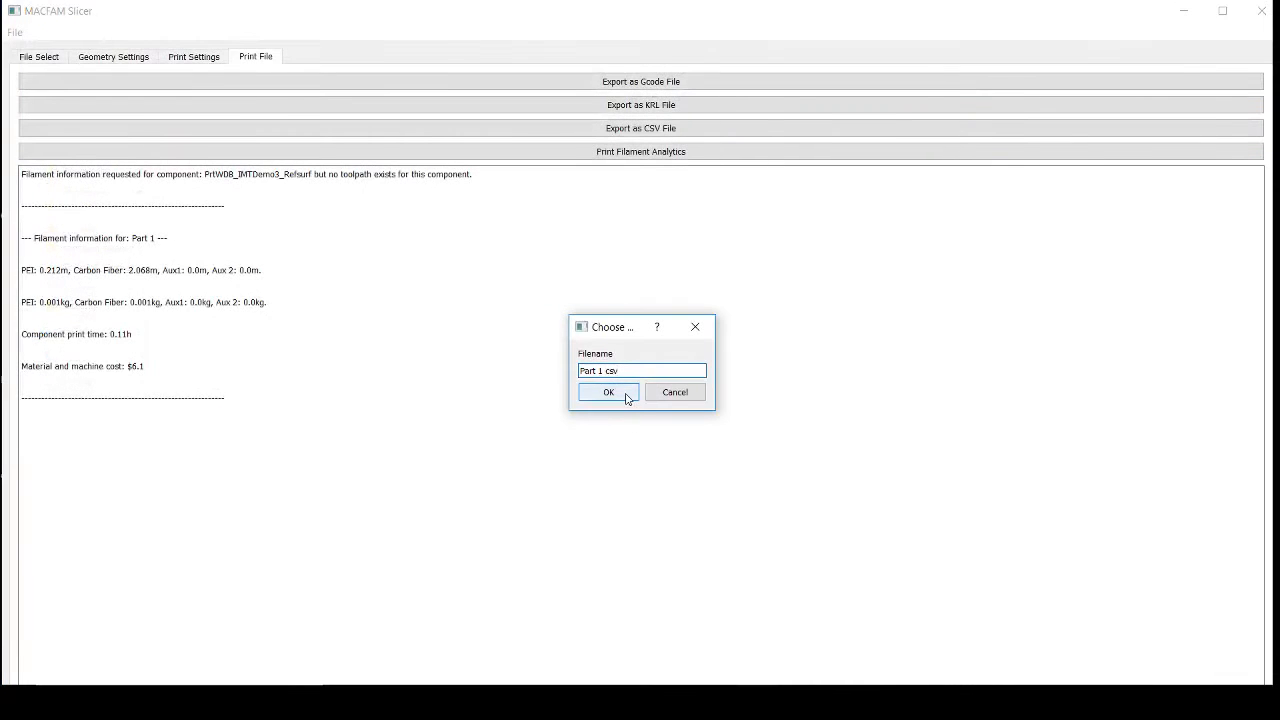
click(609, 392)
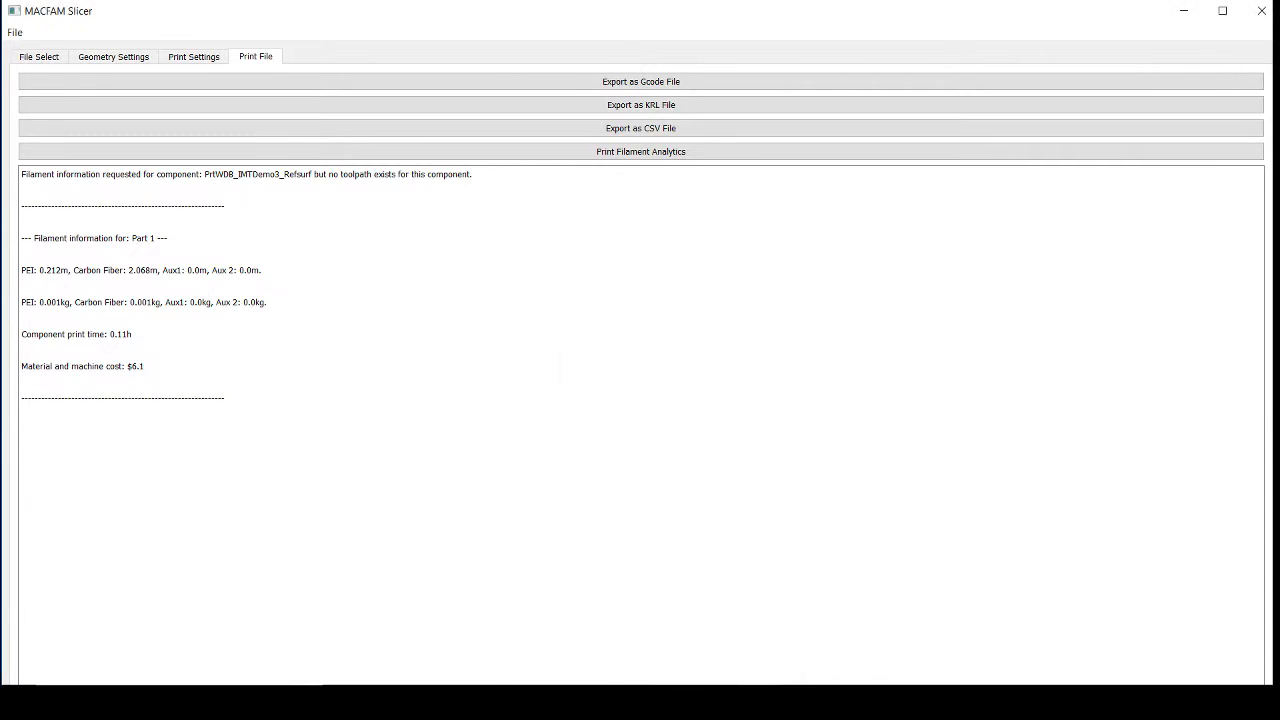
Check the exported Part 1 files and the PrtWDB_IMTDemo3 source files in the working folder in File Explorer, and return to MACFAM Slicer.
click(386, 623)
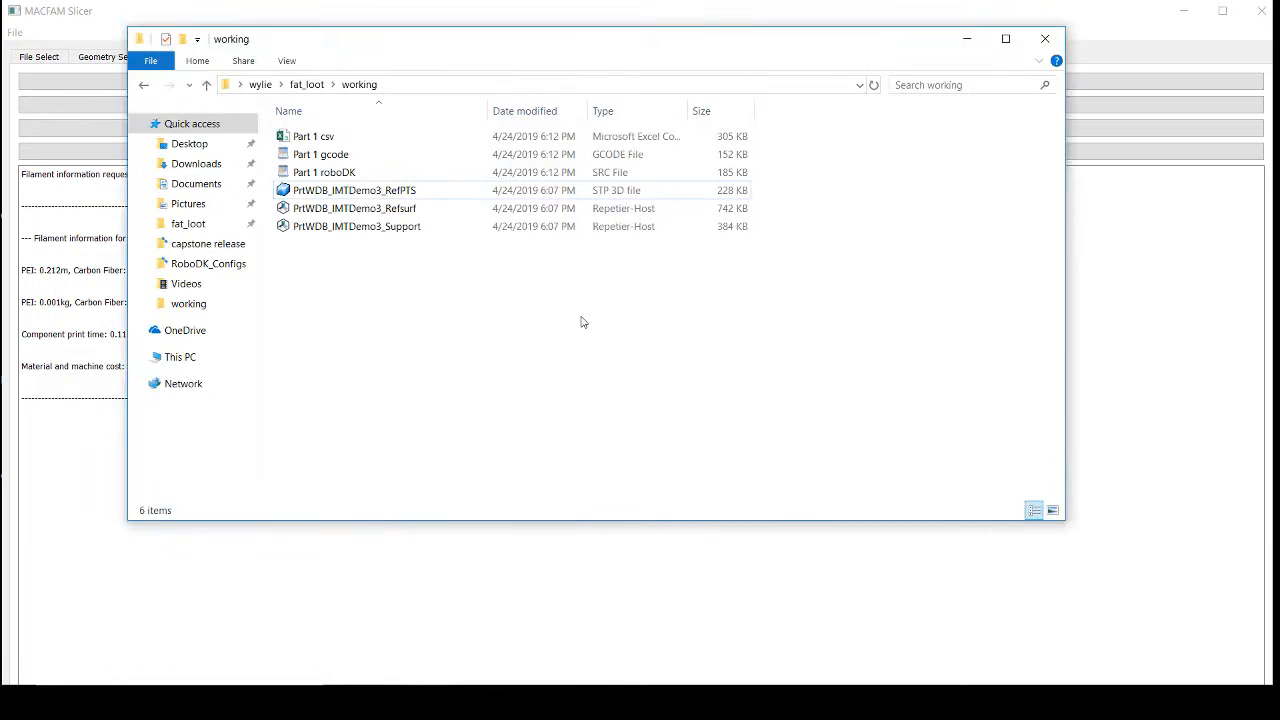
click(352, 142)
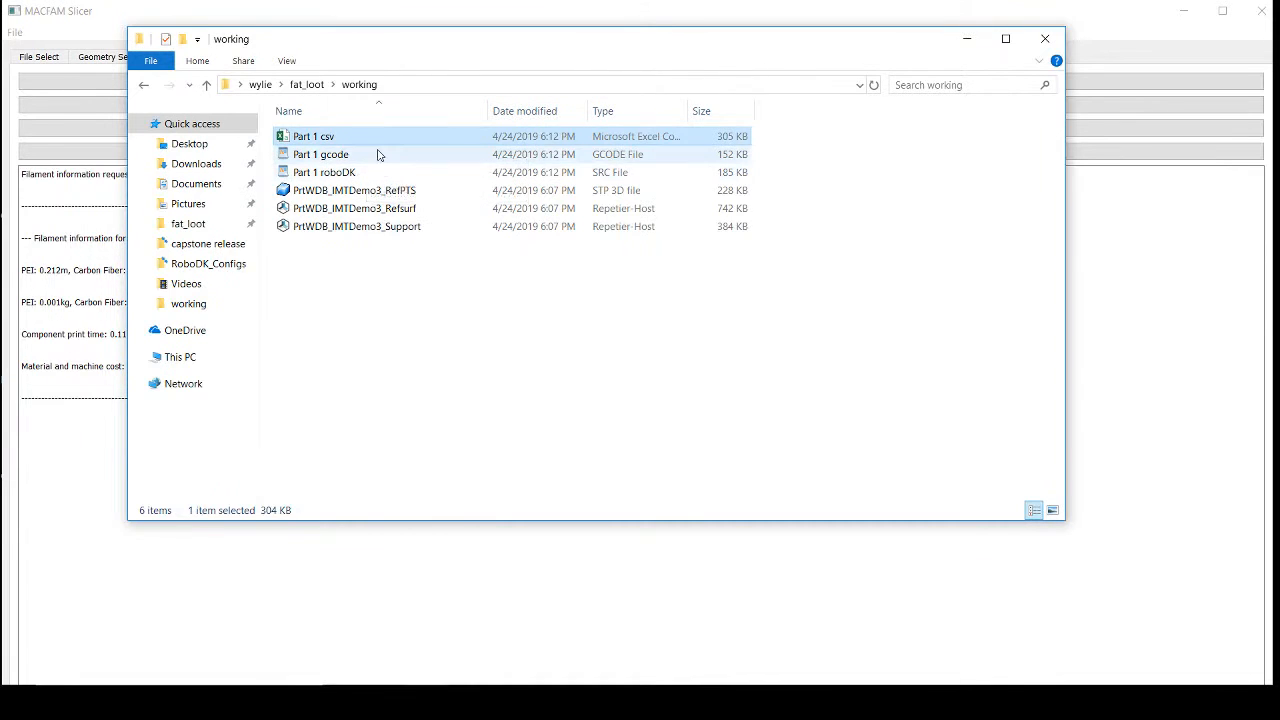
click(378, 154)
click(390, 173)
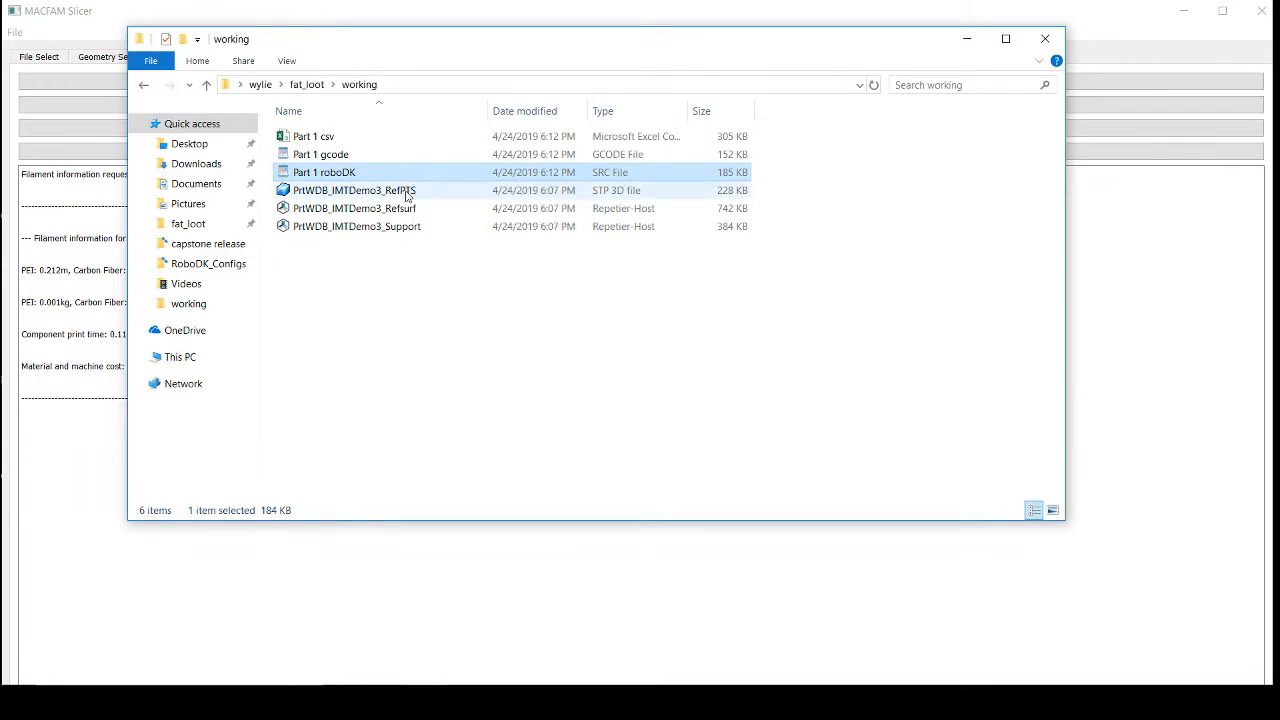
click(407, 192)
click(423, 210)
click(427, 228)
click(418, 195)
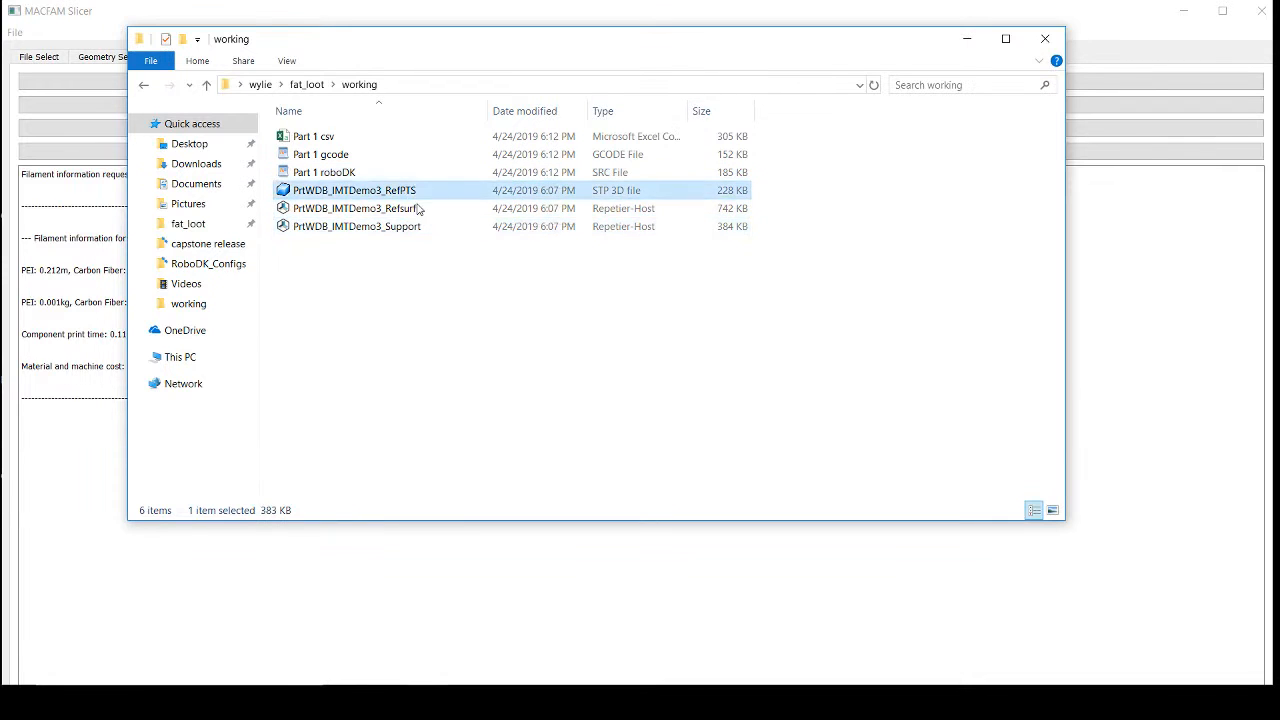
click(418, 208)
click(428, 227)
click(428, 210)
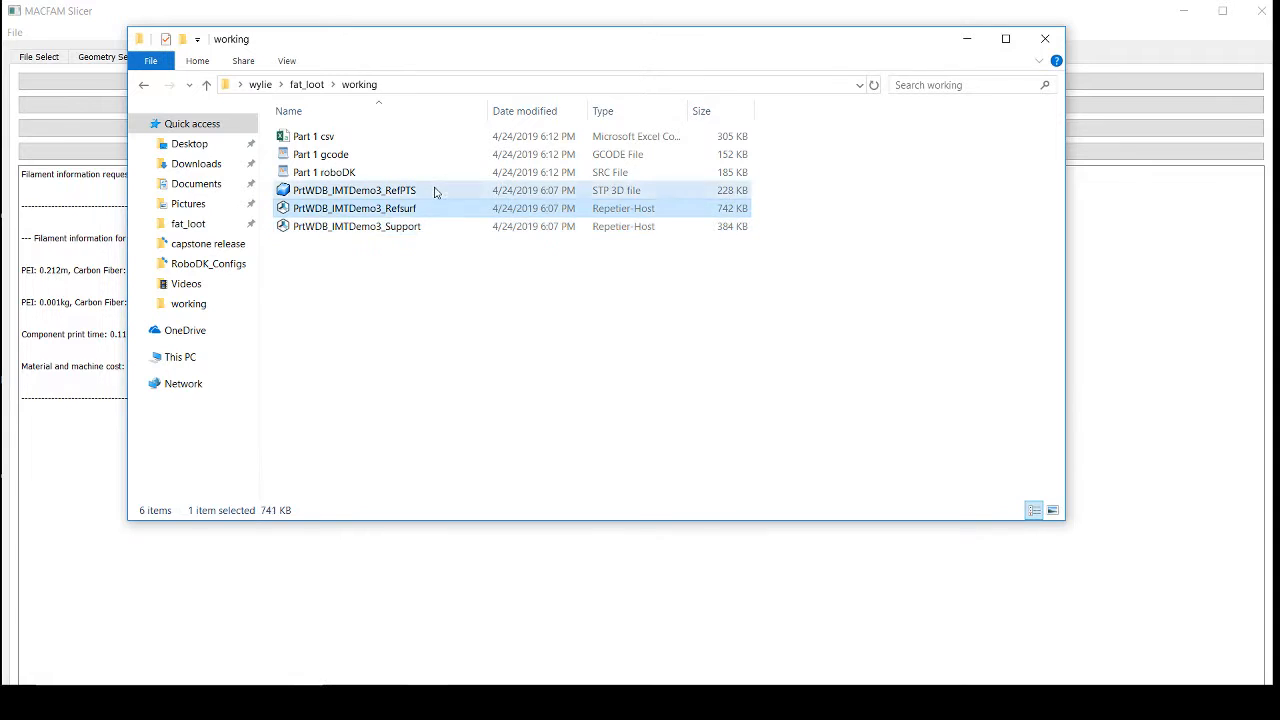
click(435, 192)
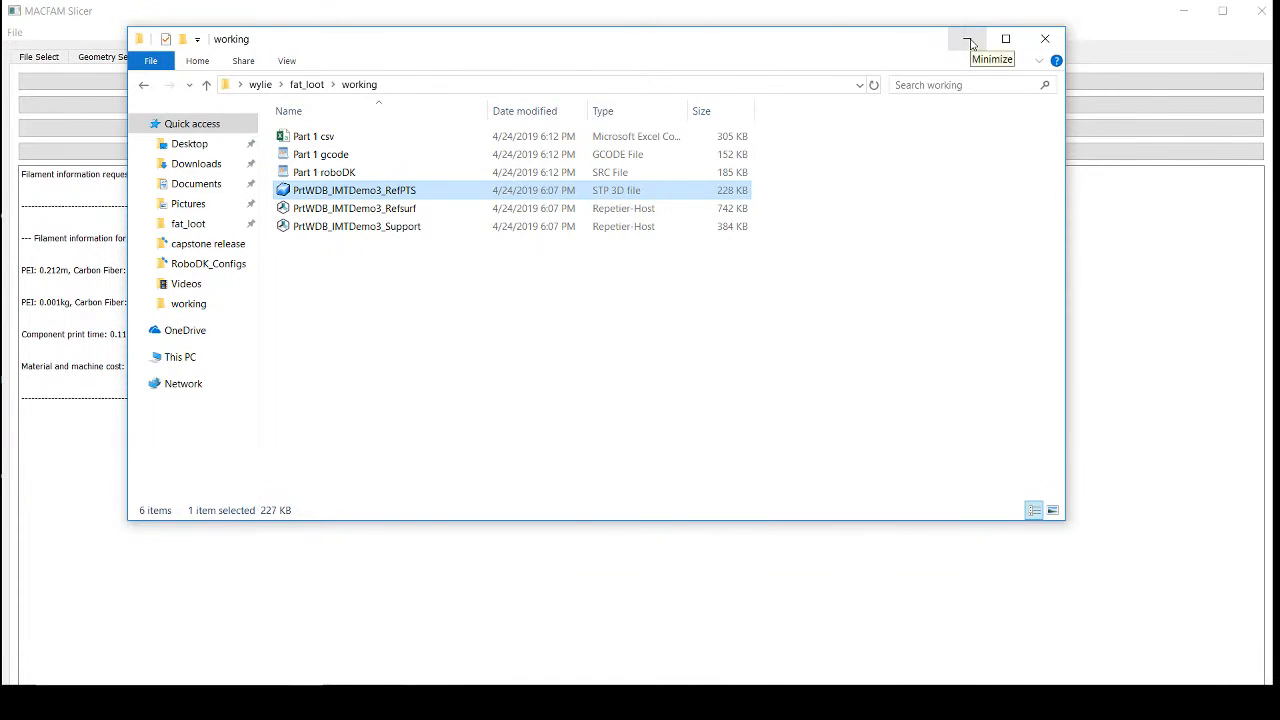
click(1045, 42)
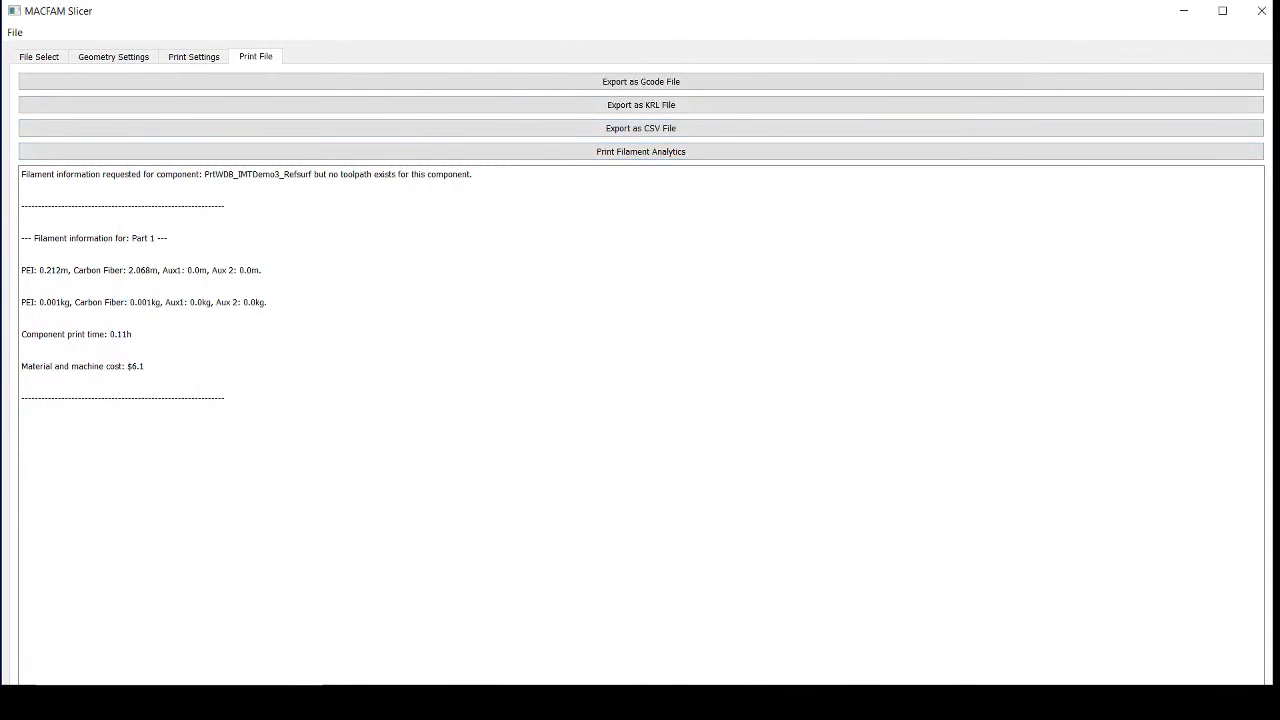
mouse_move(757, 703)
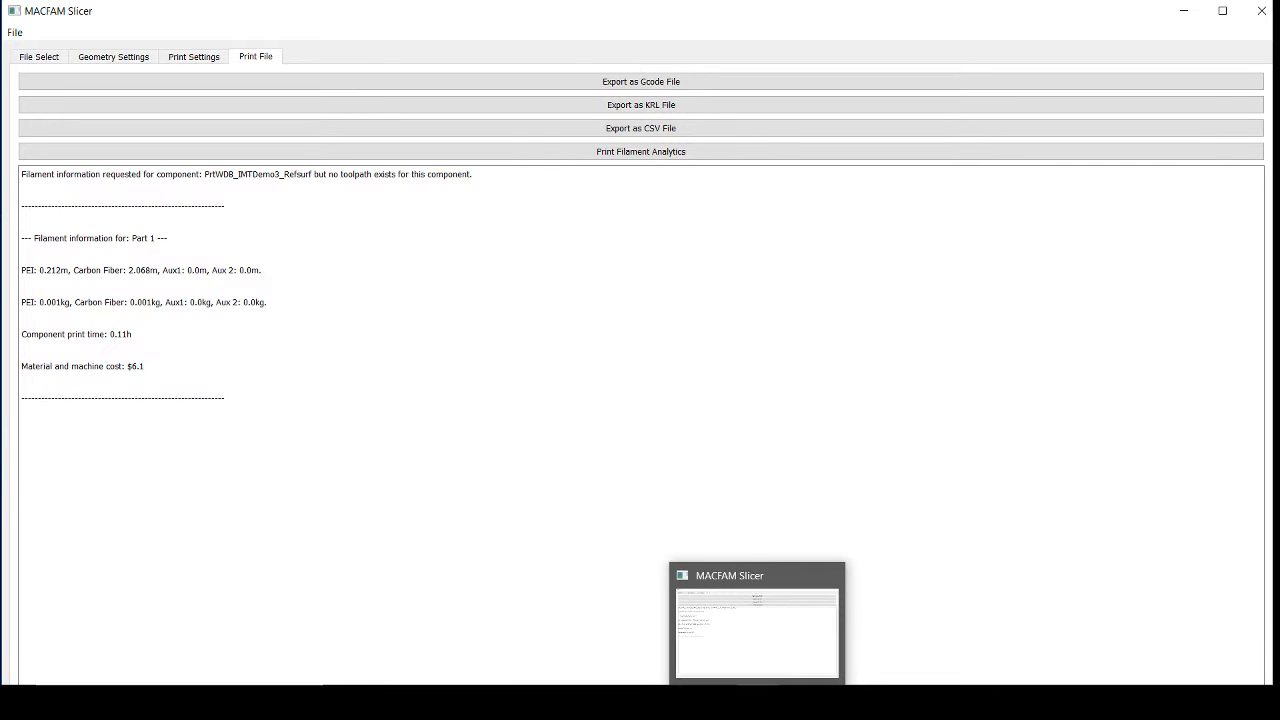